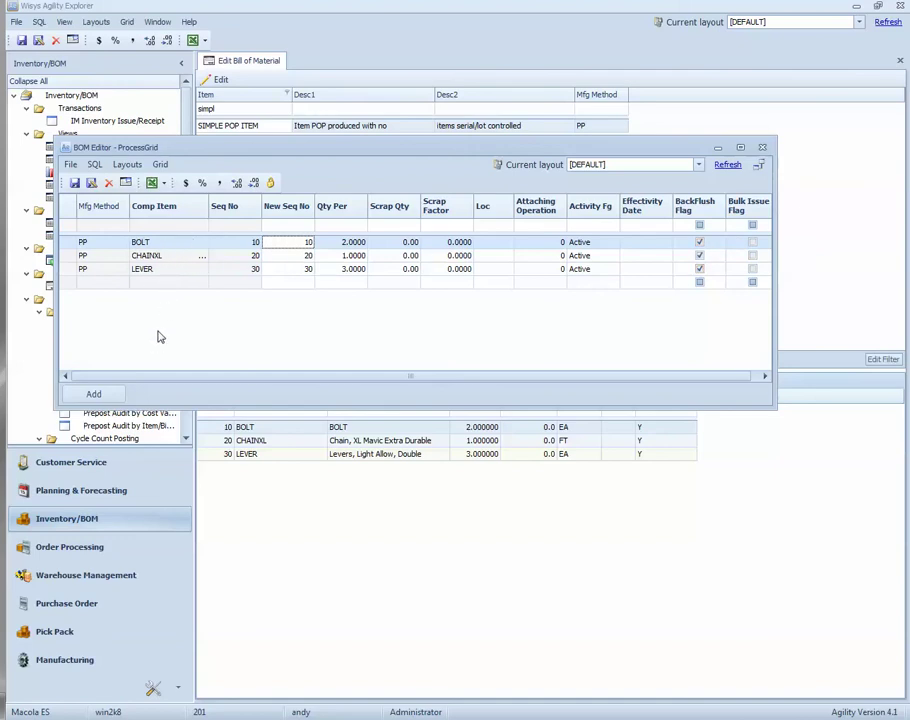
Step: Start a new component line for SIMPLE POP ITEM with CLAMP as the component item
{"action": "left_click", "coordinate": [112, 392]}
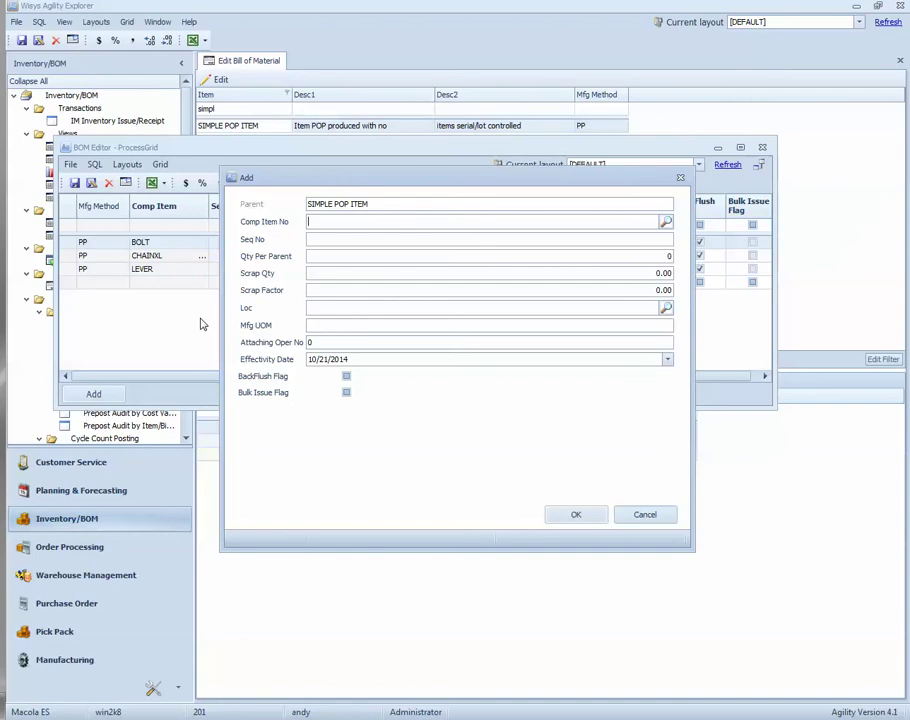
{"action": "type", "text": "LEVER"}
{"action": "key", "text": "BackSpace"}
{"action": "key", "text": "BackSpace"}
{"action": "key", "text": "BackSpace"}
{"action": "key", "text": "BackSpace"}
{"action": "key", "text": "BackSpace"}
{"action": "type", "text": "CLAMP"}
{"action": "key", "text": "Tab"}
Step: Give the CLAMP component a quantity per parent of 2, location MA and manufacturing UOM EA
{"action": "key", "text": "Tab"}
{"action": "type", "text": "2"}
{"action": "key", "text": "Tab"}
{"action": "key", "text": "Tab"}
{"action": "key", "text": "Tab"}
{"action": "type", "text": "MA"}
{"action": "key", "text": "Tab"}
{"action": "type", "text": "EA"}
{"action": "key", "text": "Tab"}
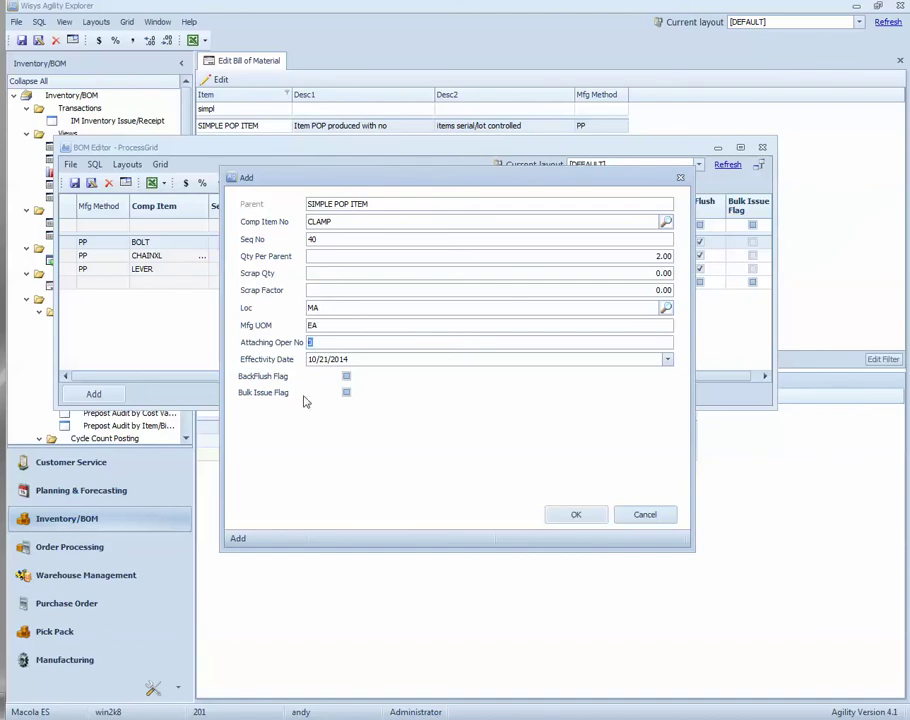
Step: Turn on backflush for CLAMP, save the component line and close the BOM editor
{"action": "left_click", "coordinate": [347, 377]}
{"action": "left_click", "coordinate": [565, 514]}
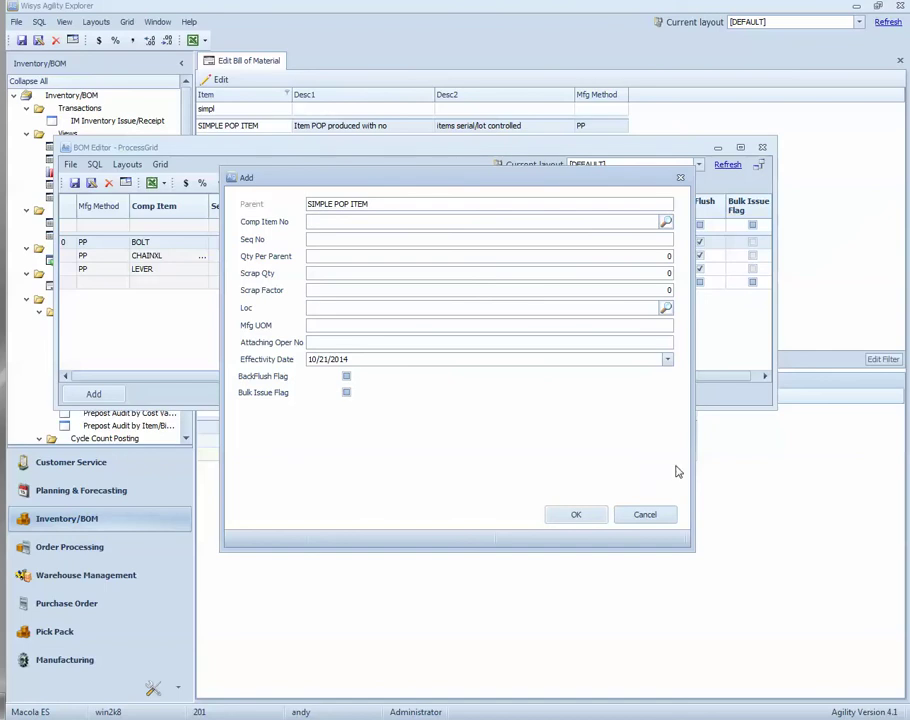
{"action": "left_click", "coordinate": [645, 514]}
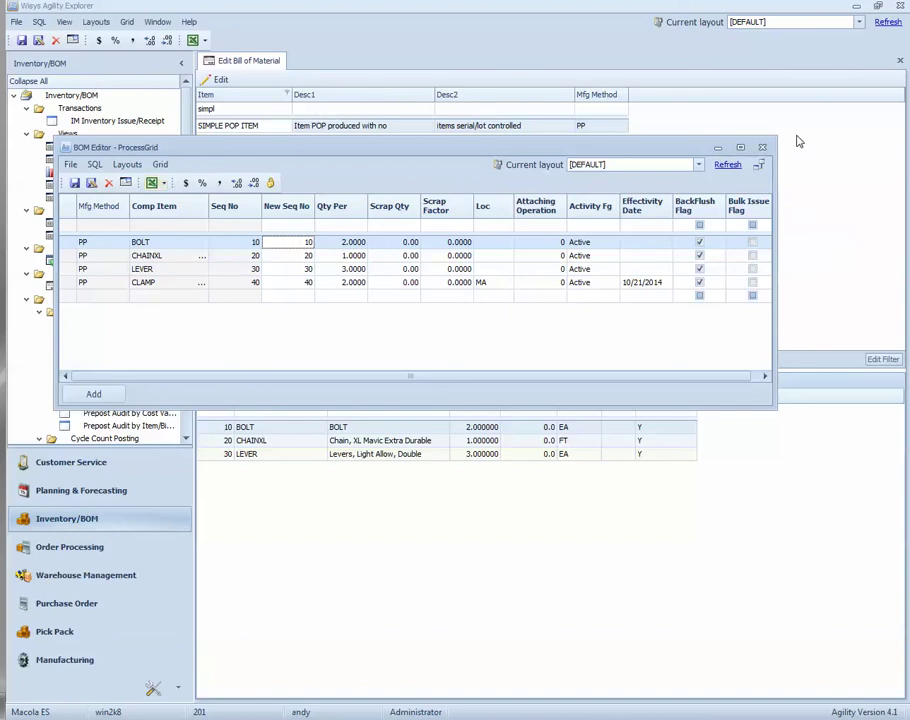
{"action": "left_click", "coordinate": [762, 147]}
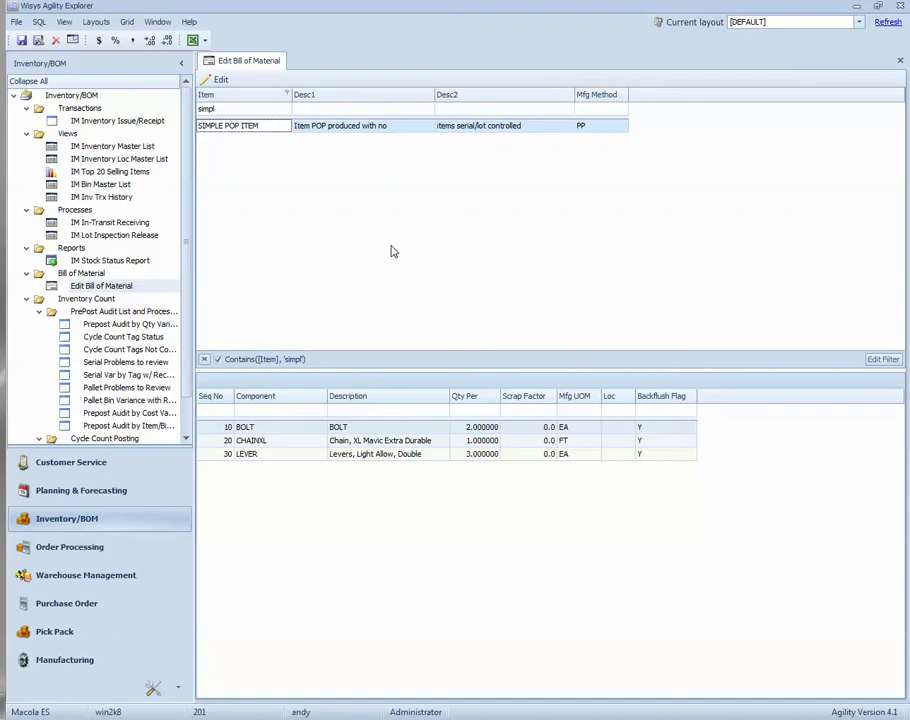
Step: Open the IM Inventory Loc Master List and filter its item numbers by "sim"
{"action": "left_click", "coordinate": [118, 159]}
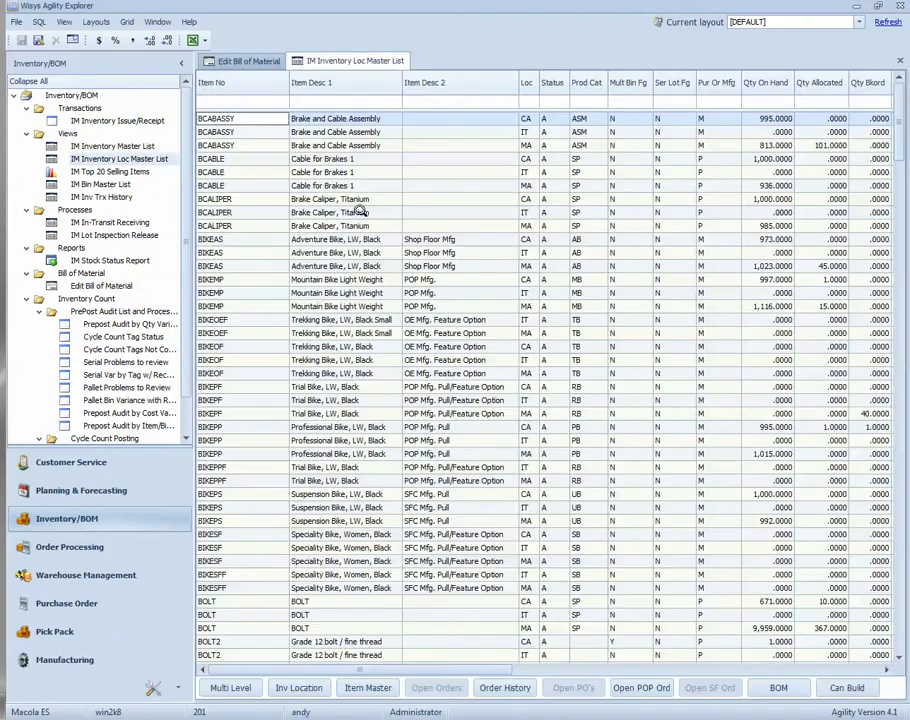
{"action": "left_click", "coordinate": [234, 101]}
{"action": "type", "text": "ame"}
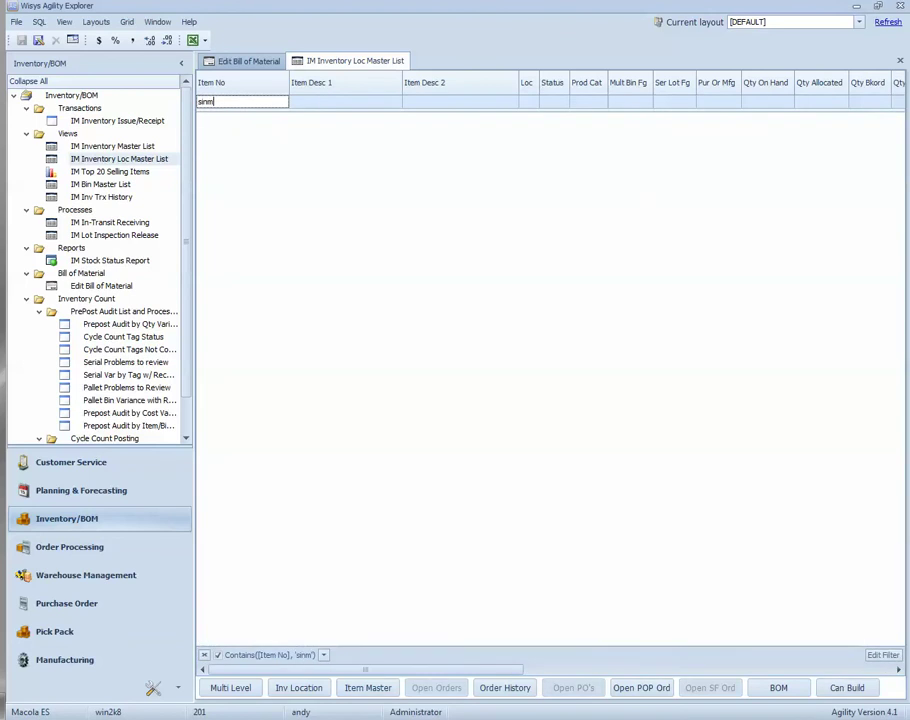
{"action": "key", "text": "BackSpace"}
{"action": "key", "text": "BackSpace"}
{"action": "key", "text": "BackSpace"}
{"action": "type", "text": "sim"}
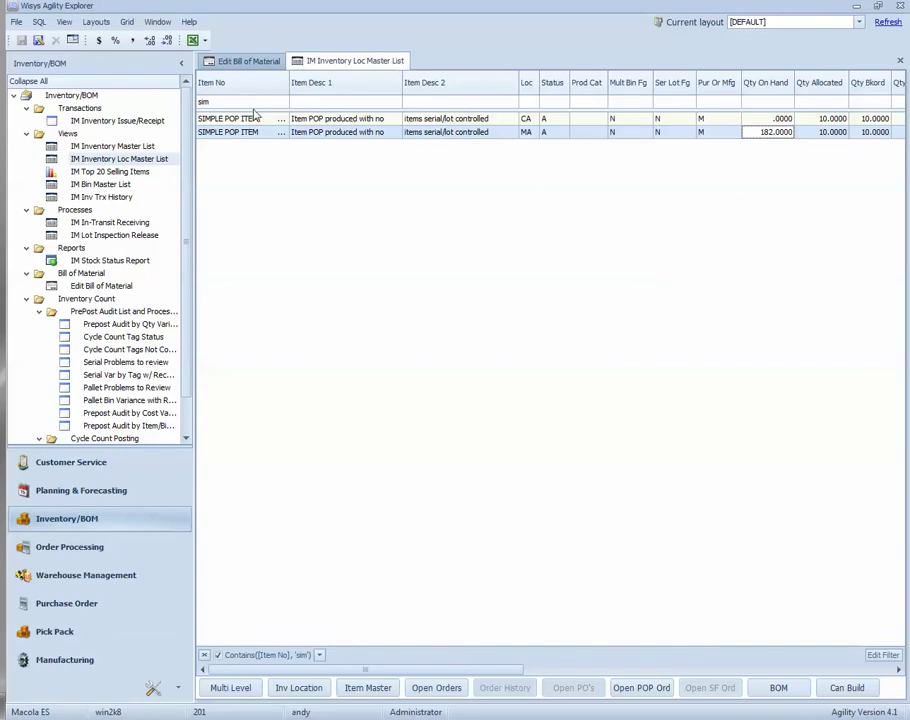
Step: Filter the item numbers by "bolt" to check the stock of the BOLT component
{"action": "key", "text": "Up"}
{"action": "key", "text": "Up"}
{"action": "key", "text": "Home"}
{"action": "type", "text": "bol"}
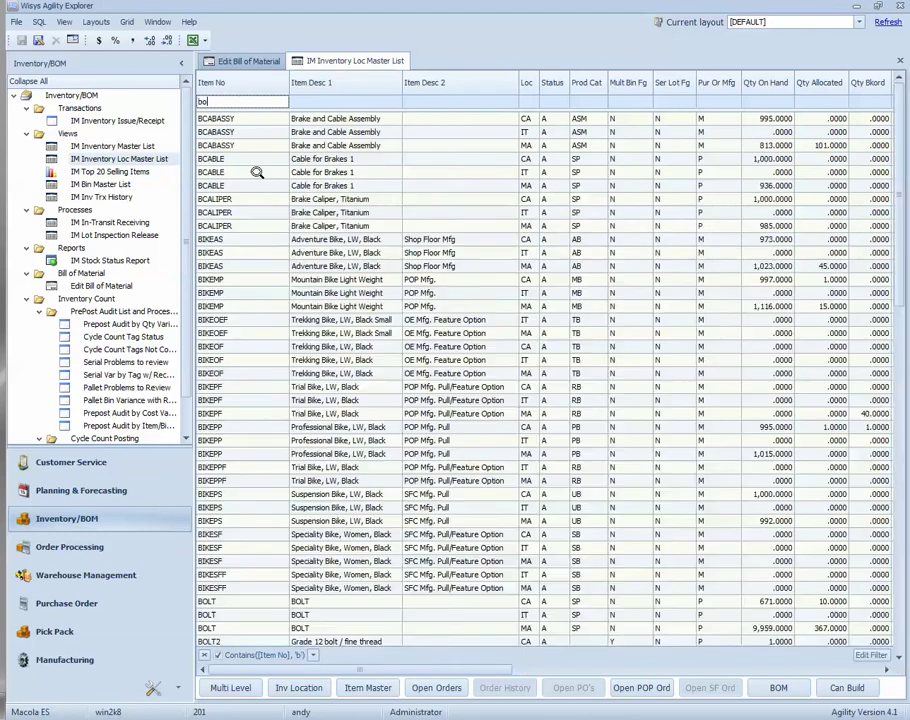
{"action": "type", "text": "t"}
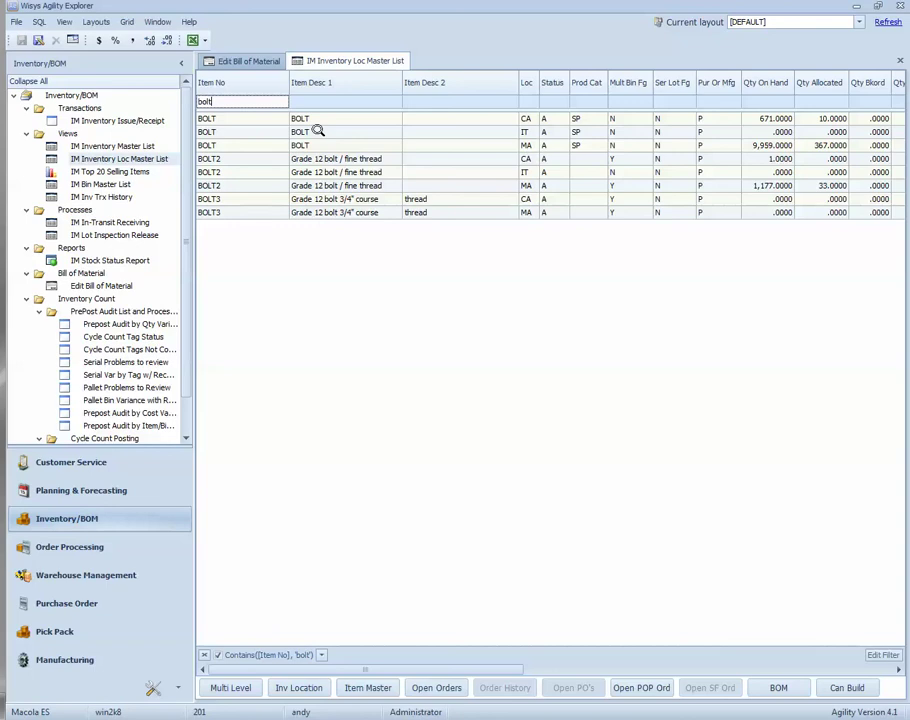
Step: Check component stock by filtering the item numbers by "chainx" and then by "lever"
{"action": "left_click", "coordinate": [210, 101]}
{"action": "type", "text": "chainx"}
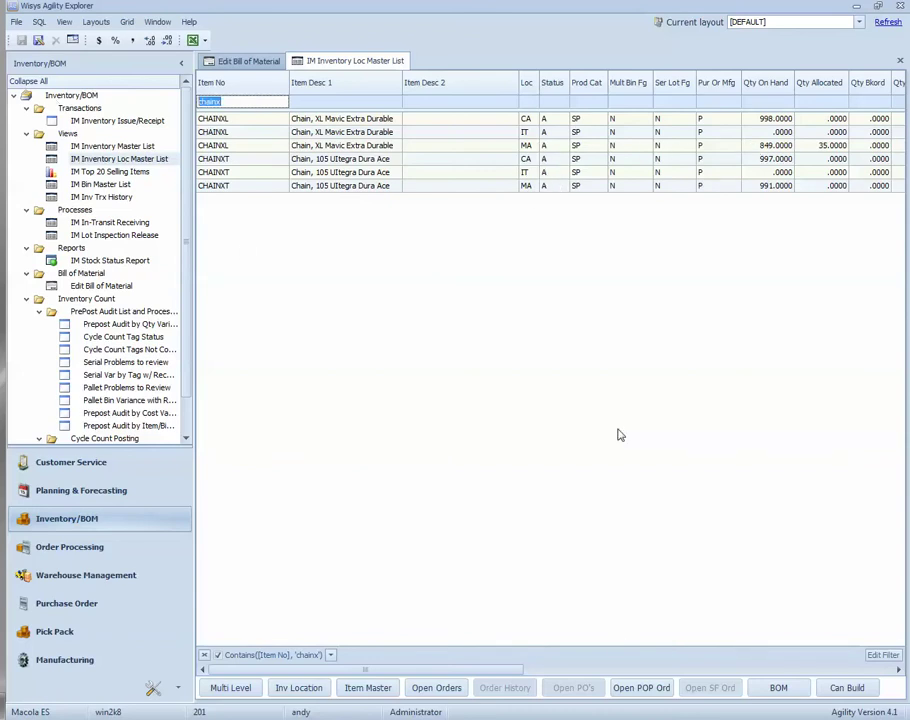
{"action": "type", "text": "lever"}
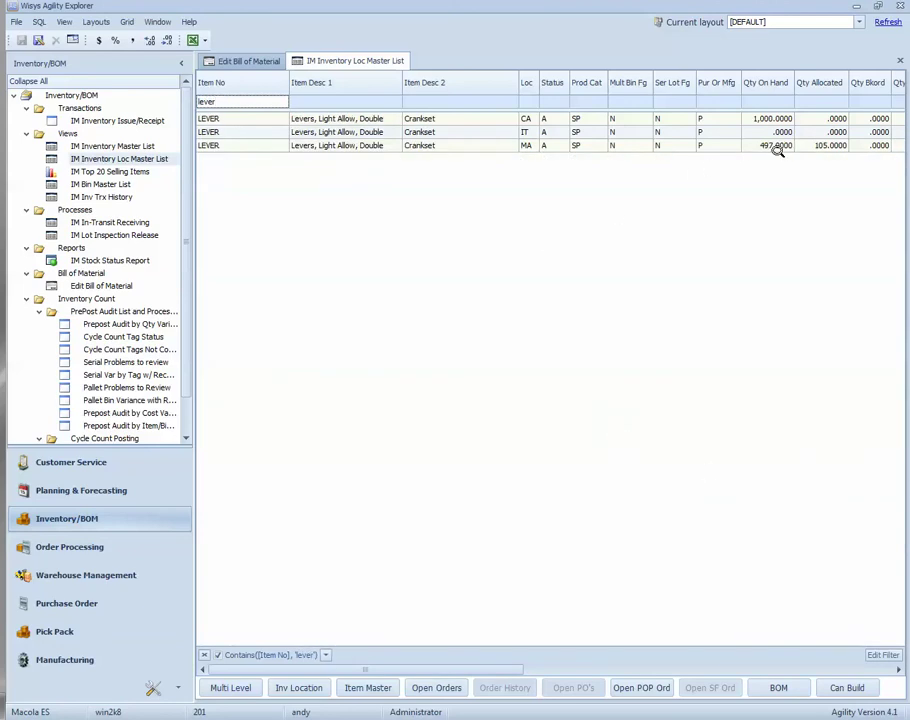
Step: Filter for "sim" and run Can Build on SIMPLE POP ITEM at location MA for a quantity of 10
{"action": "left_click", "coordinate": [246, 101]}
{"action": "type", "text": "sim"}
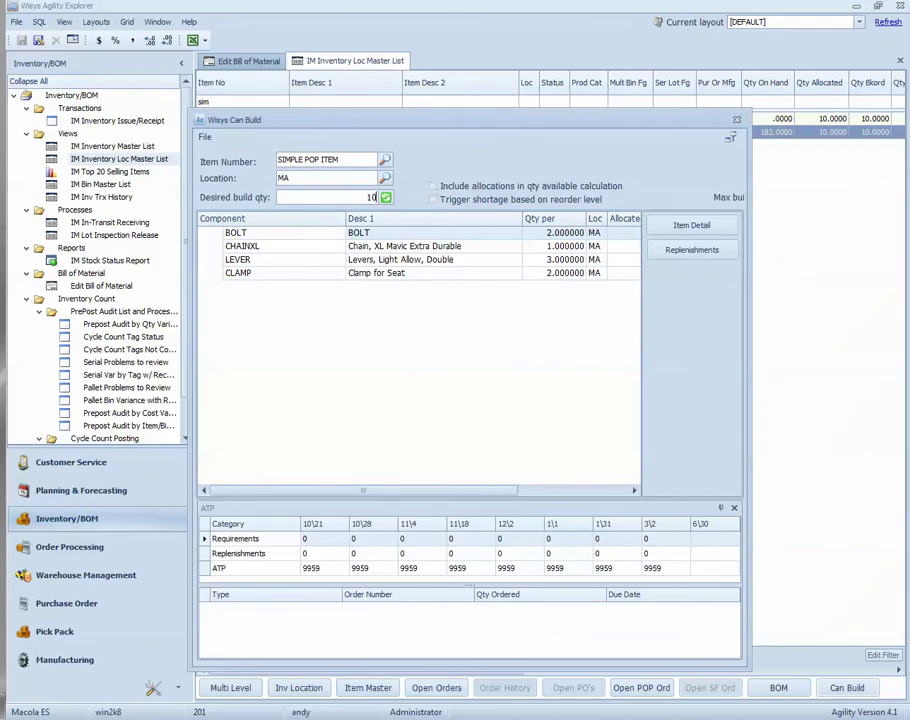
{"action": "type", "text": "10"}
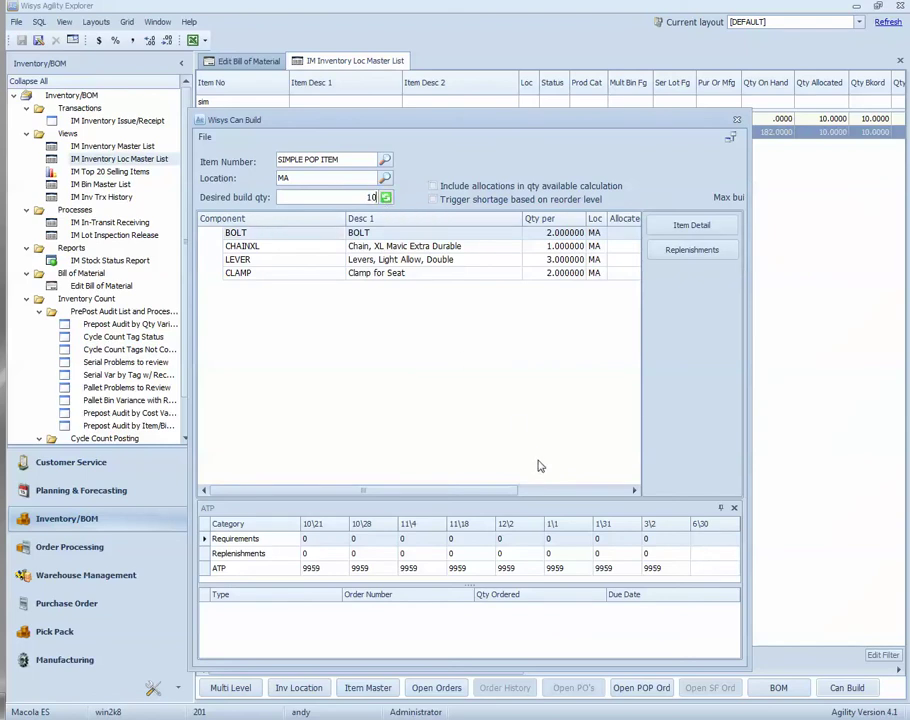
{"action": "left_click", "coordinate": [558, 490]}
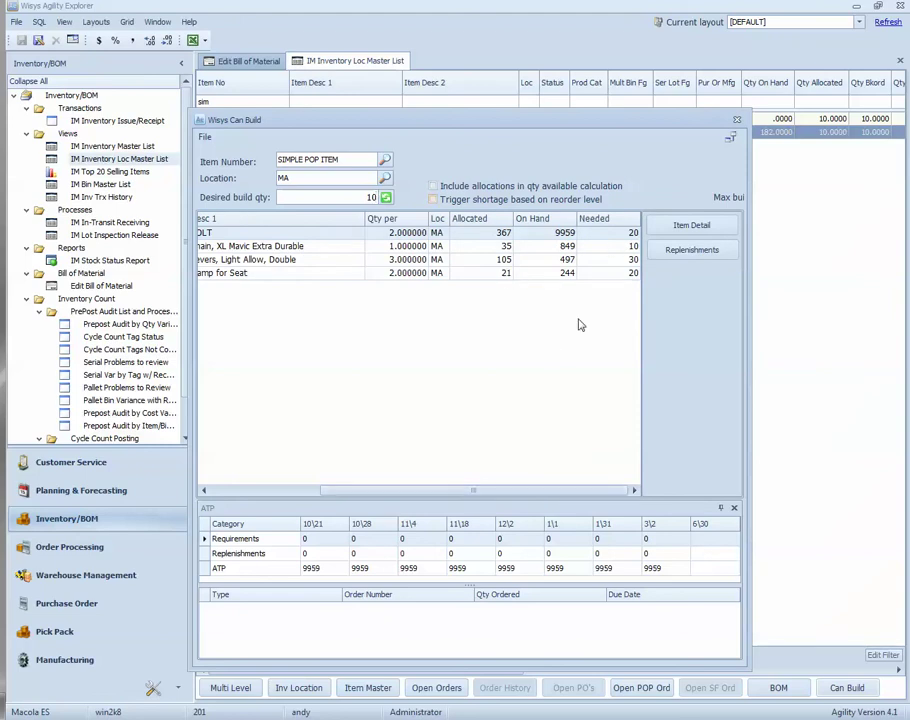
Step: Set the desired build quantity to 1000, recalculate and review the needed component quantities
{"action": "left_click", "coordinate": [363, 199]}
{"action": "type", "text": "00"}
{"action": "key", "text": "Return"}
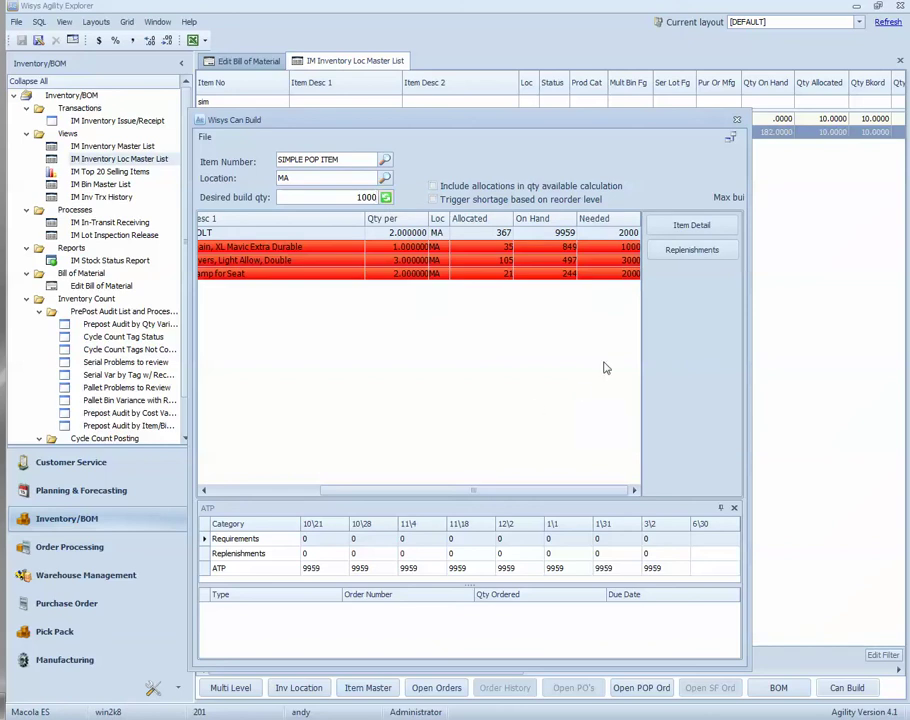
{"action": "left_click", "coordinate": [230, 490]}
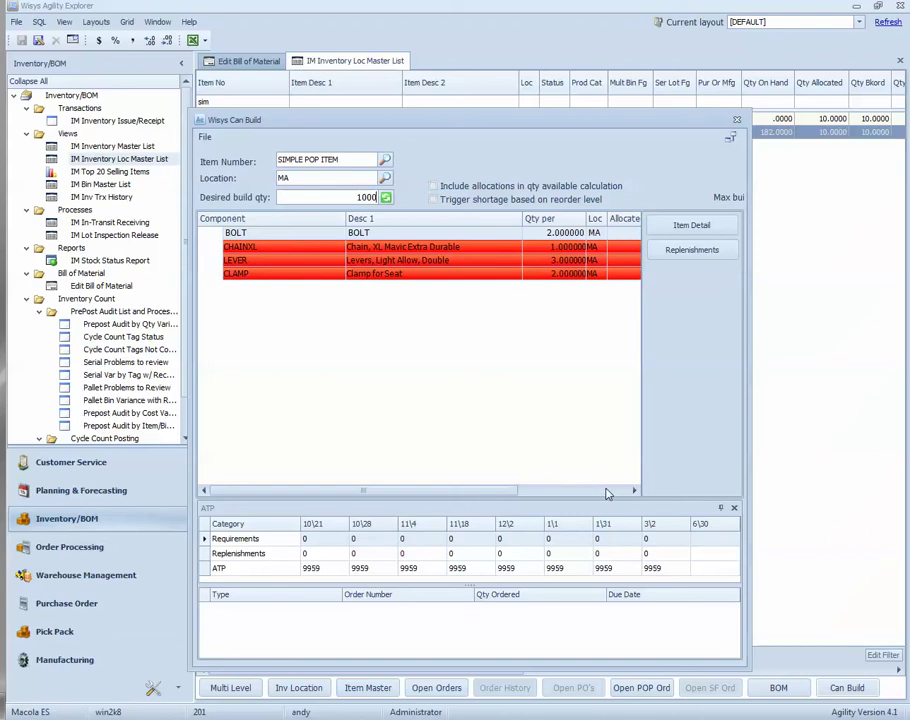
{"action": "left_click", "coordinate": [548, 490]}
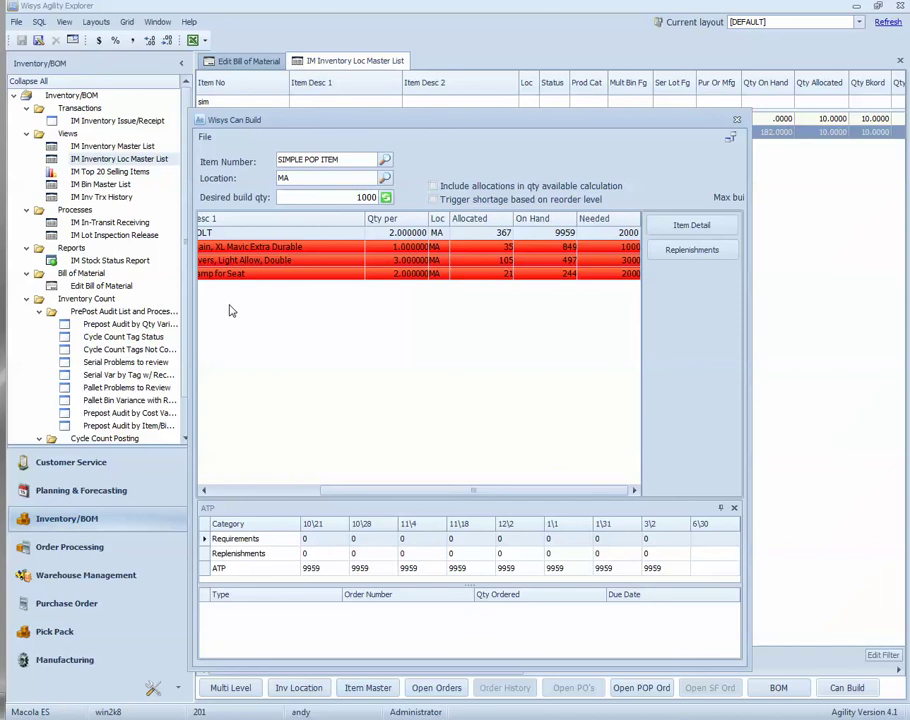
Step: View the replenishment order form for BOLT, cancel it and close Can Build
{"action": "left_click", "coordinate": [688, 251]}
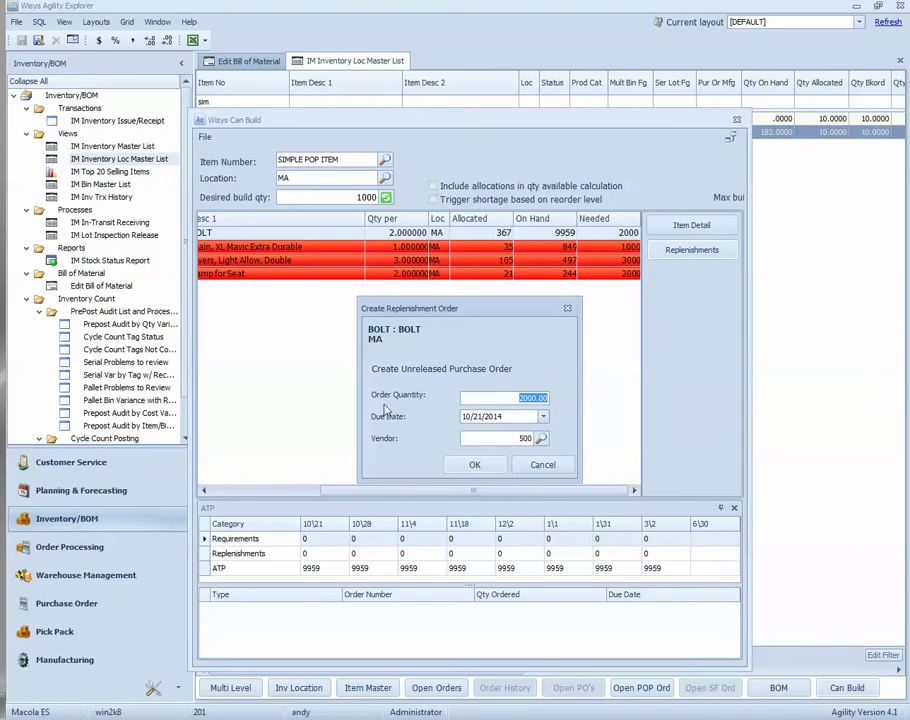
{"action": "left_click", "coordinate": [565, 472]}
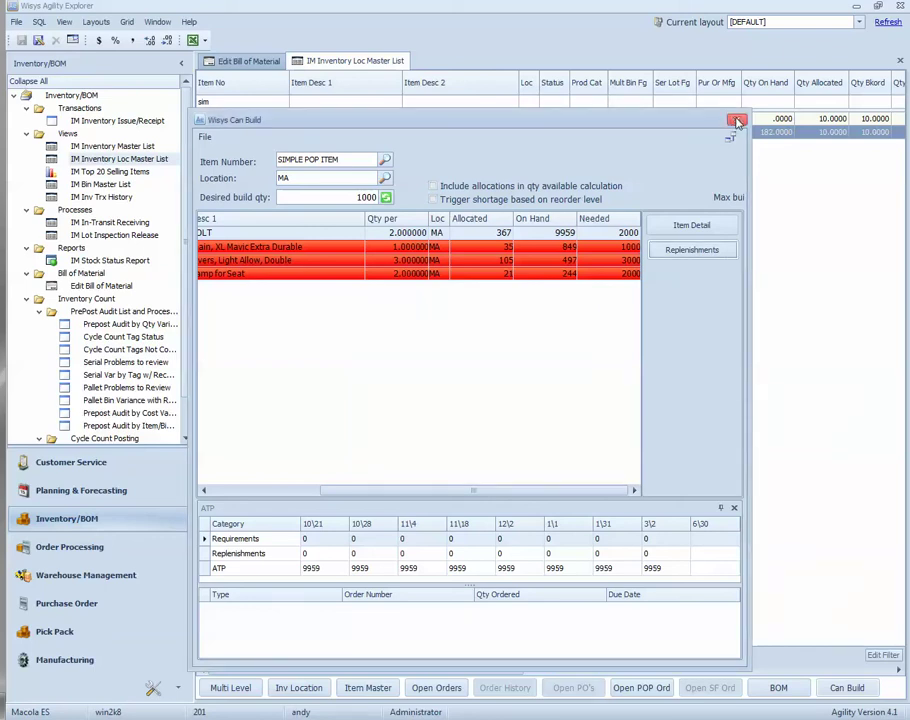
{"action": "left_click", "coordinate": [737, 121]}
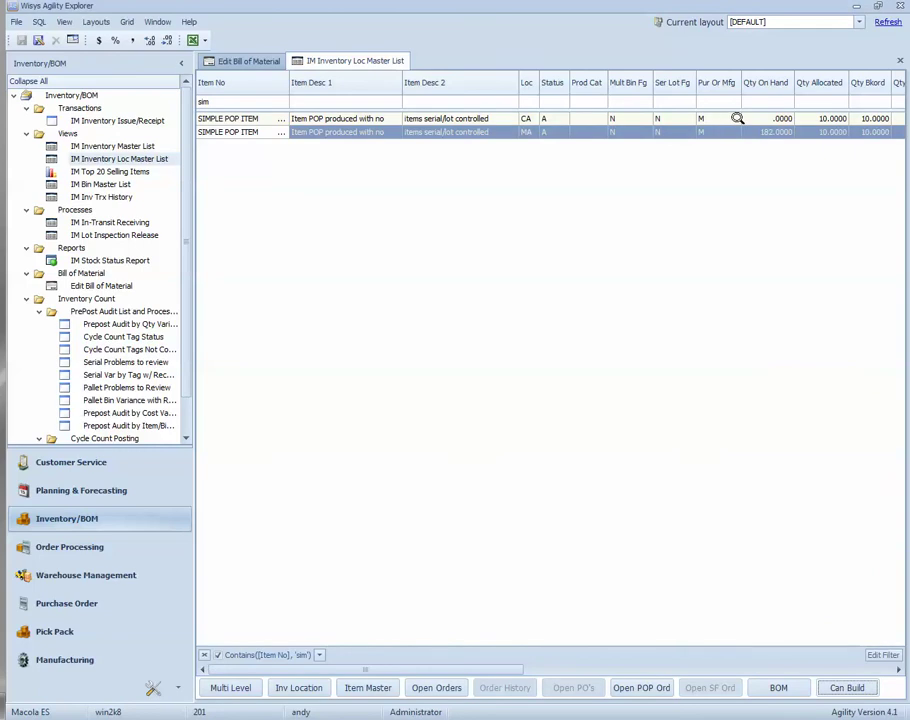
Step: Switch to Agility Mobile and log in to company 201 with the user name and account password
{"action": "left_click", "coordinate": [858, 9]}
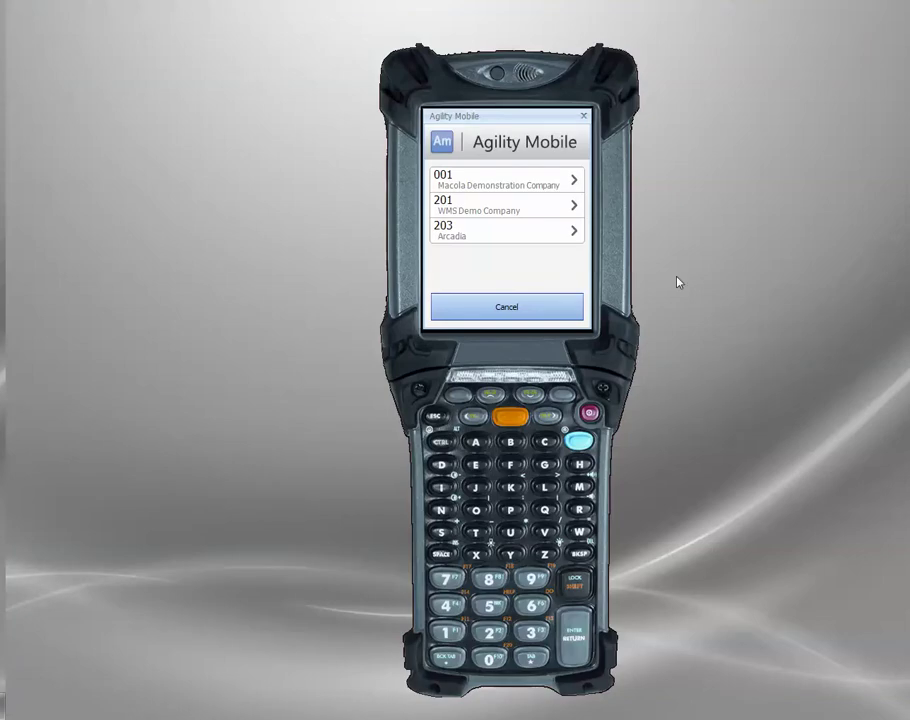
{"action": "left_click", "coordinate": [512, 211]}
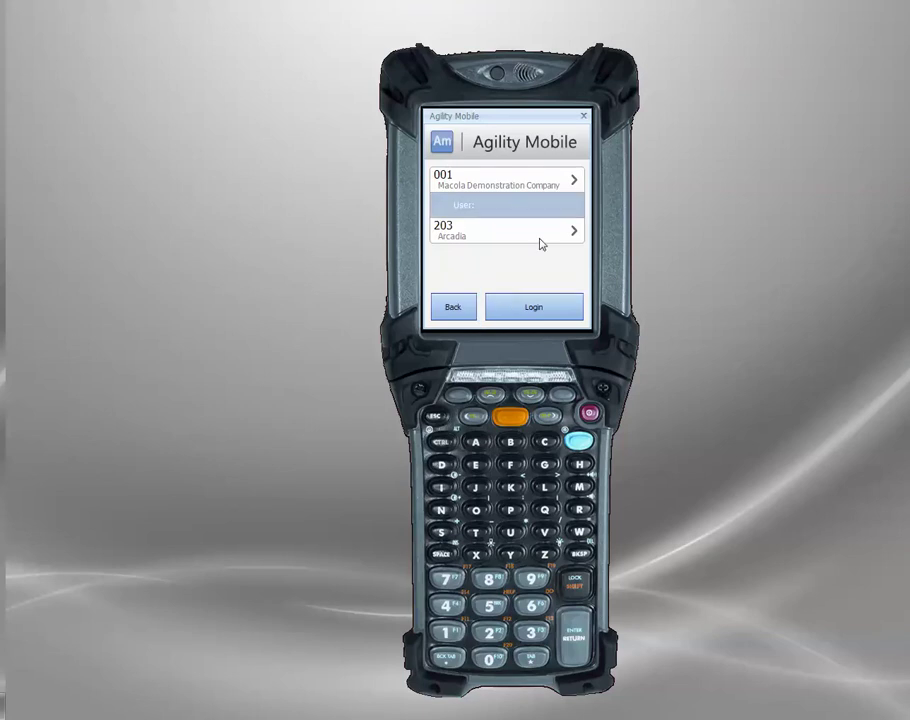
{"action": "type", "text": "andy"}
{"action": "key", "text": "Return"}
{"action": "type", "text": "*"}
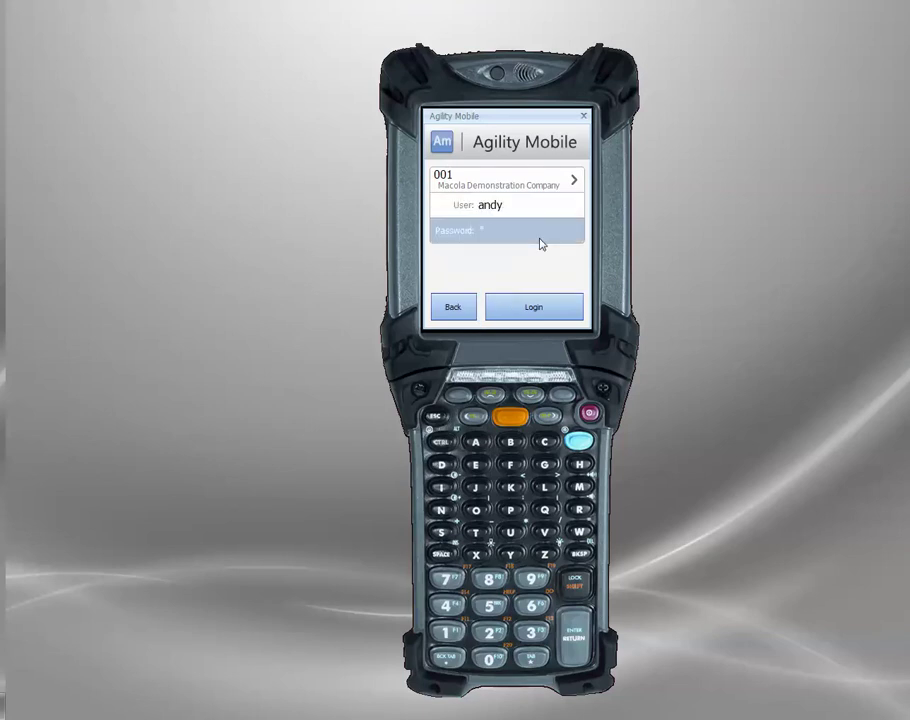
{"action": "type", "text": "***"}
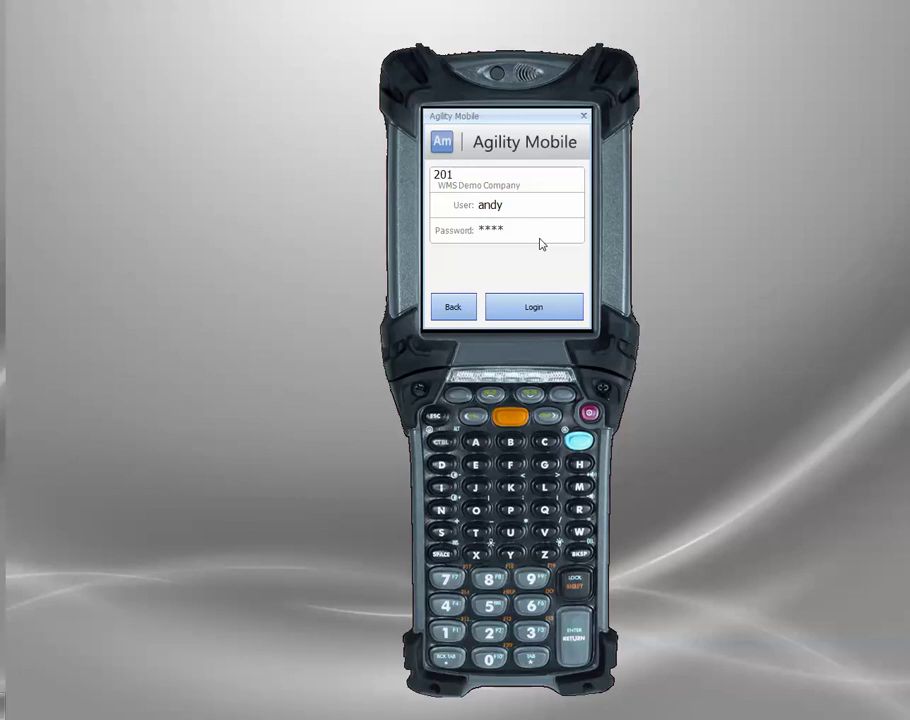
{"action": "key", "text": "Return"}
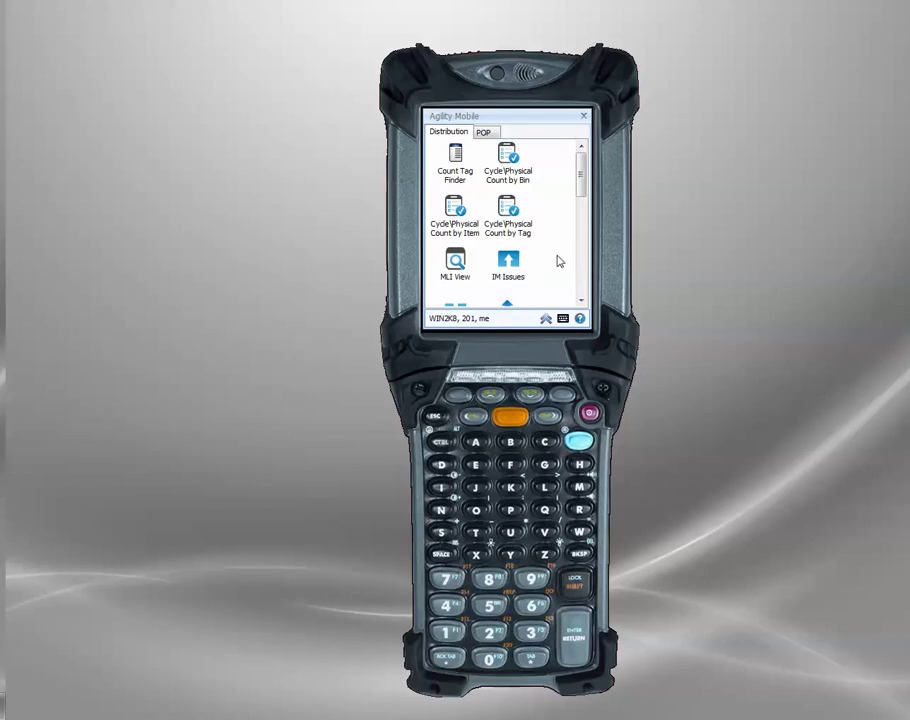
Step: Open MLI View and look up SIMPLE POP ITEM as the item number
{"action": "left_click", "coordinate": [462, 261]}
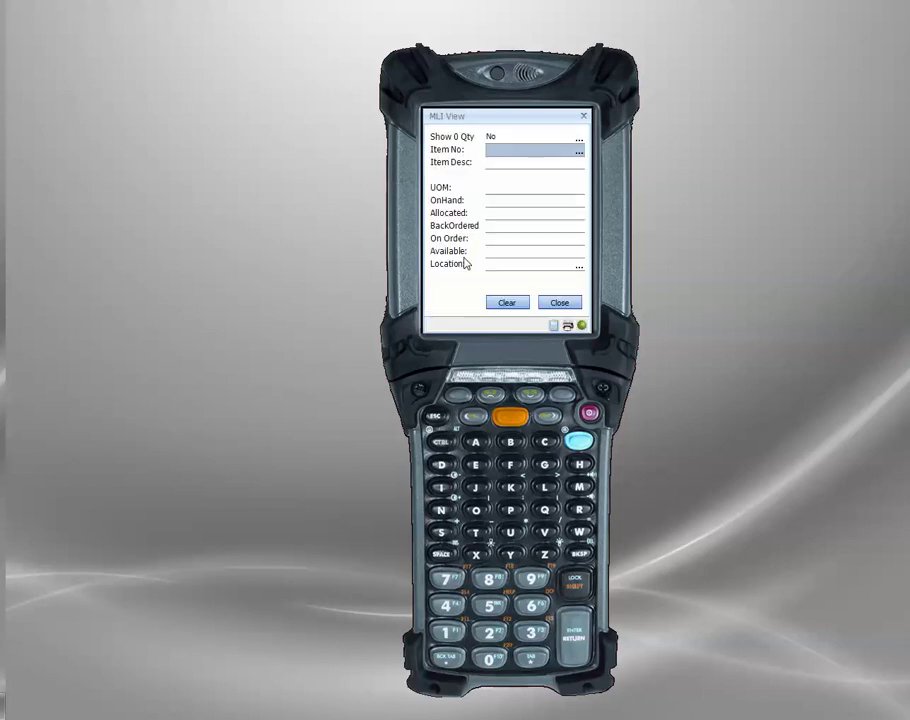
{"action": "type", "text": "SIM"}
{"action": "left_click", "coordinate": [579, 151]}
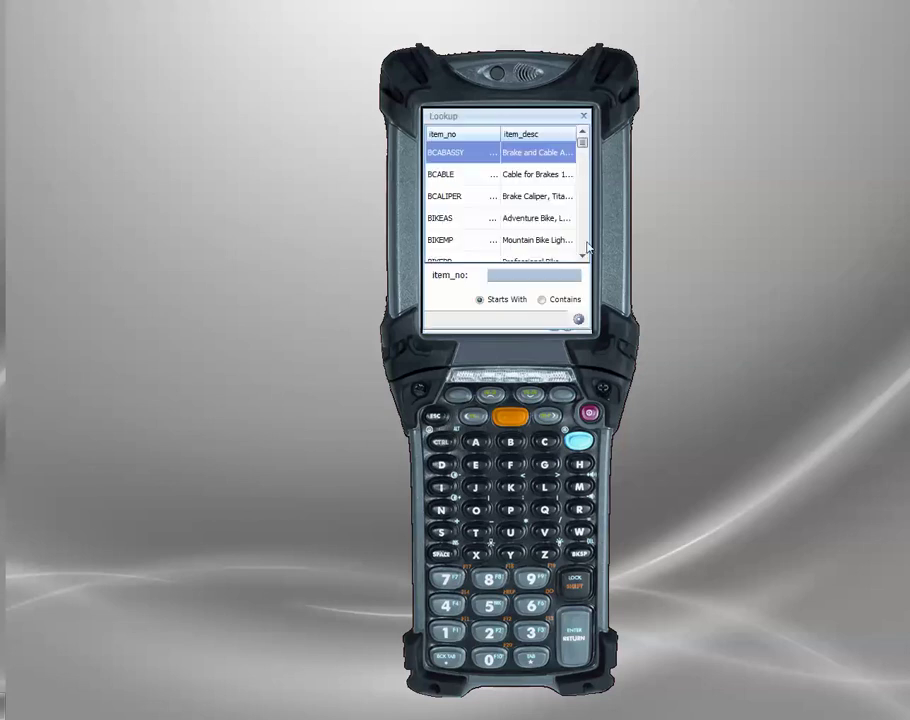
{"action": "type", "text": "SI"}
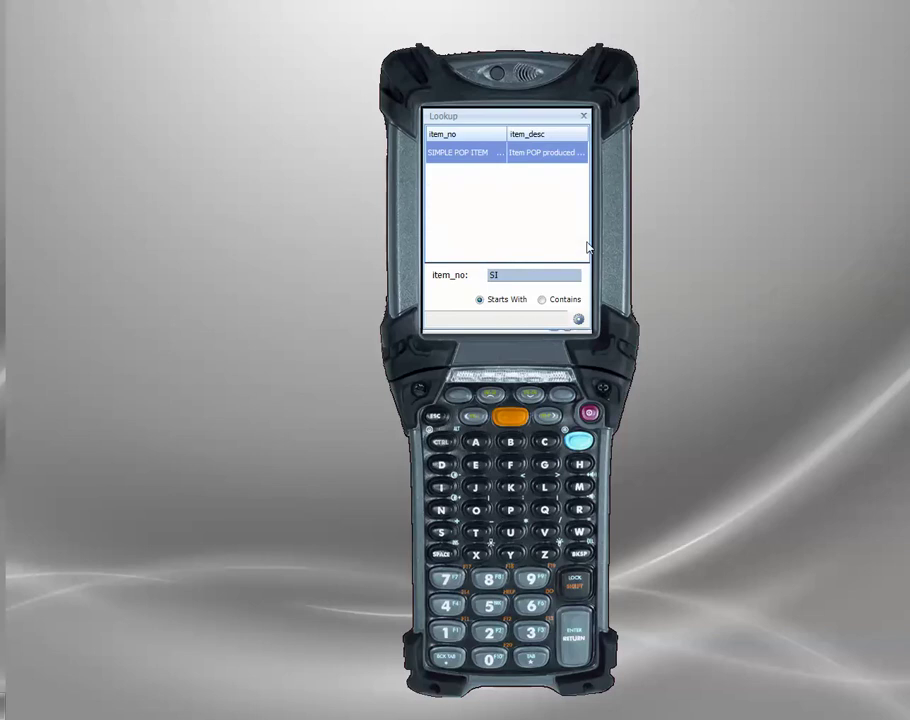
{"action": "double_click", "coordinate": [484, 158]}
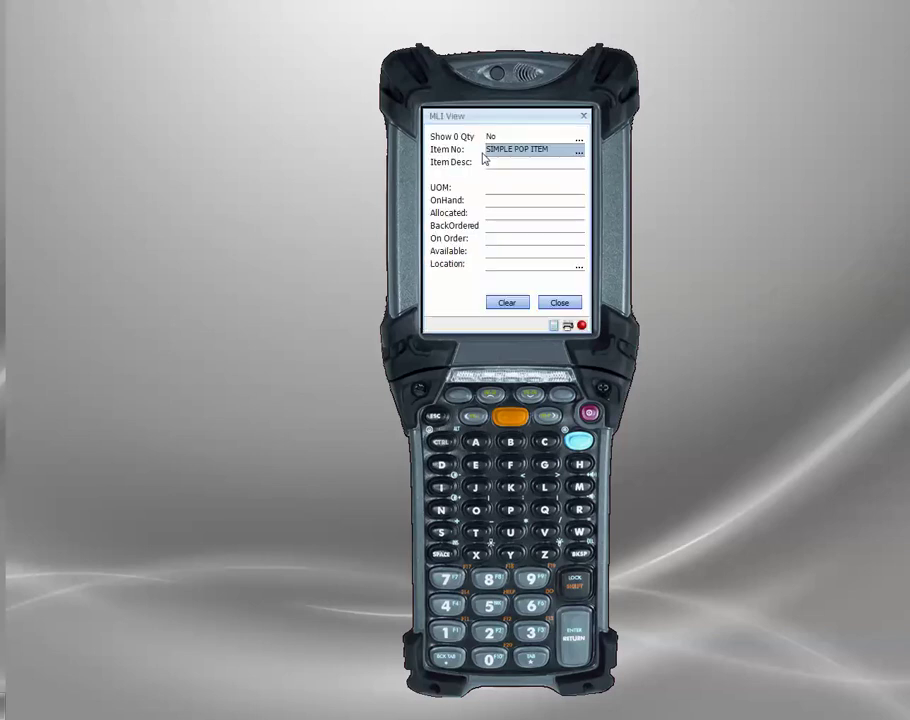
Step: Check the available quantities by location for SIMPLE POP ITEM, and close MLI View
{"action": "left_click", "coordinate": [579, 268]}
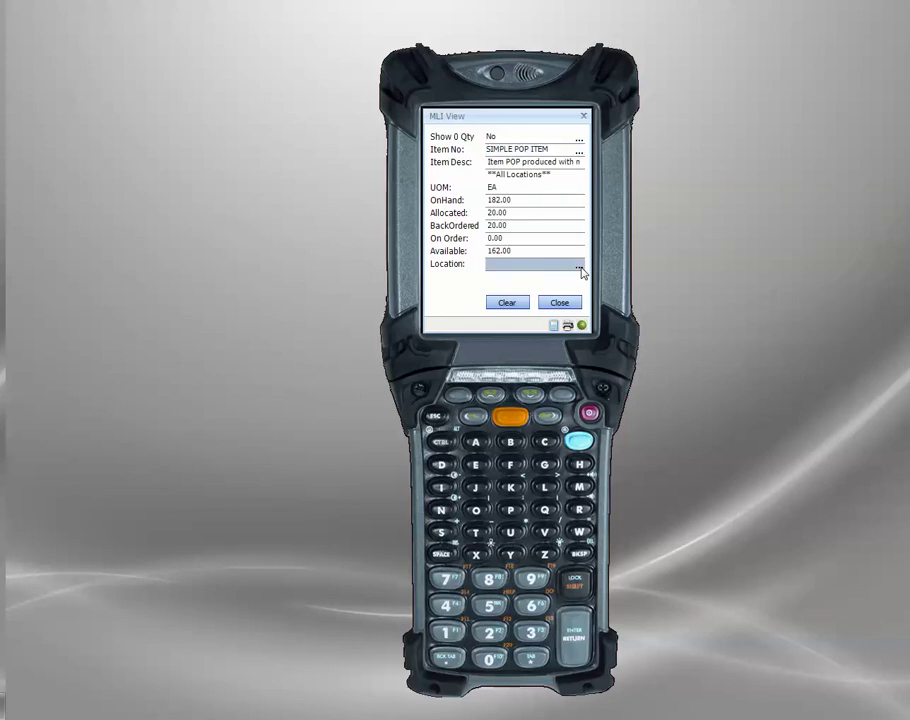
{"action": "left_click", "coordinate": [498, 264]}
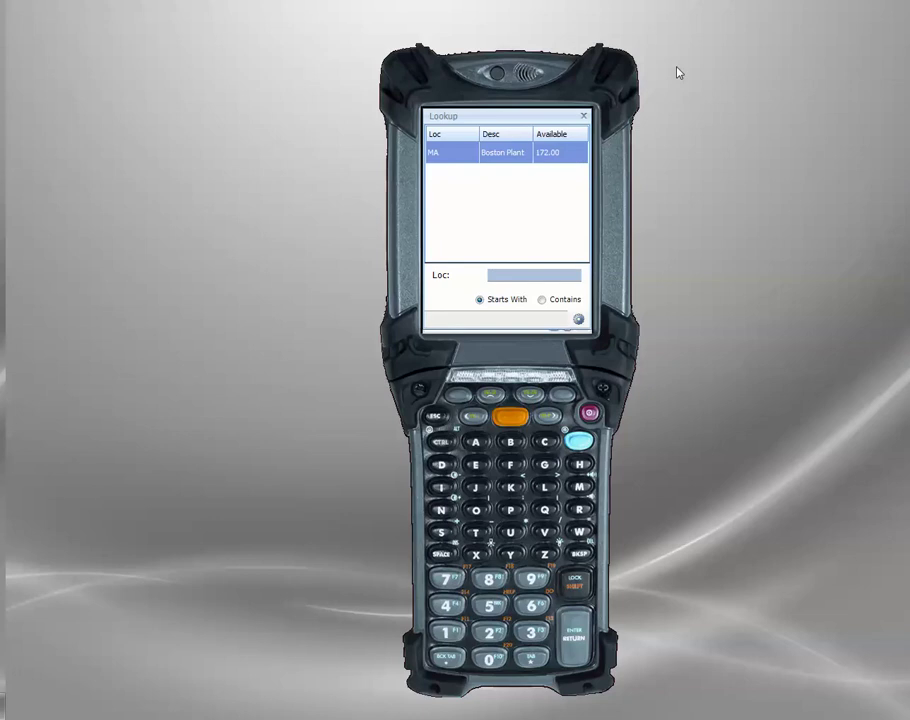
{"action": "left_click", "coordinate": [583, 116]}
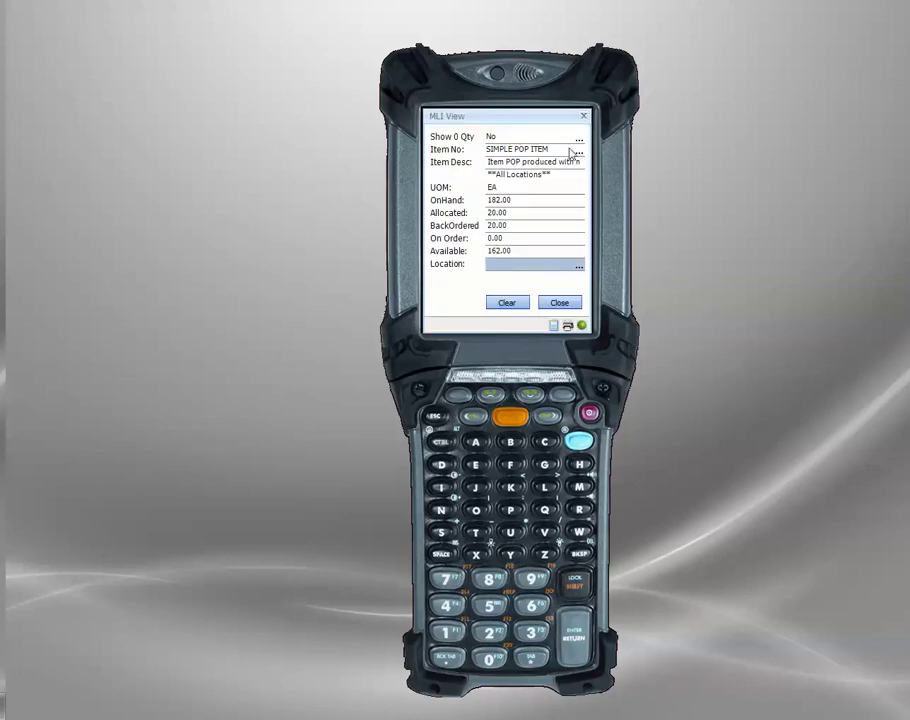
{"action": "left_click", "coordinate": [554, 306]}
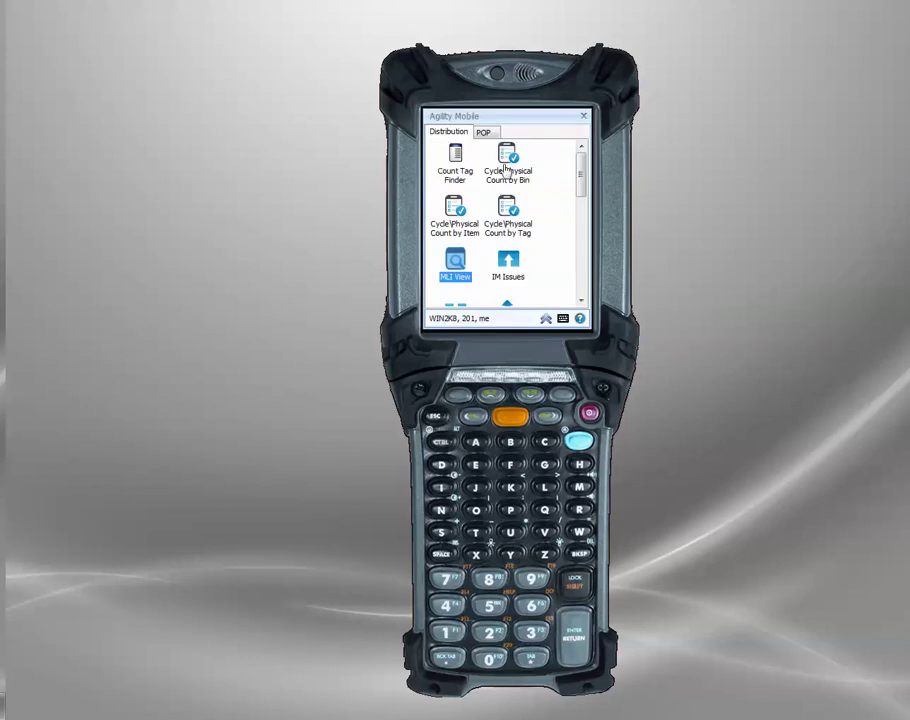
Step: Open POP Backfill from the POP functions and look up SIMPLE POP ITEM as the item
{"action": "left_click", "coordinate": [485, 132]}
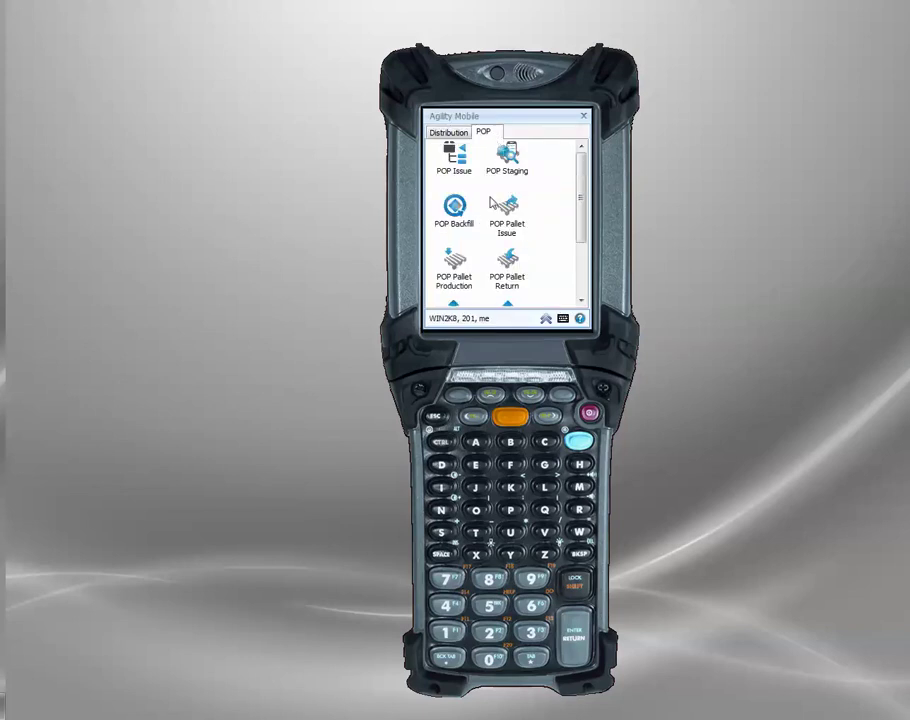
{"action": "left_click", "coordinate": [460, 208]}
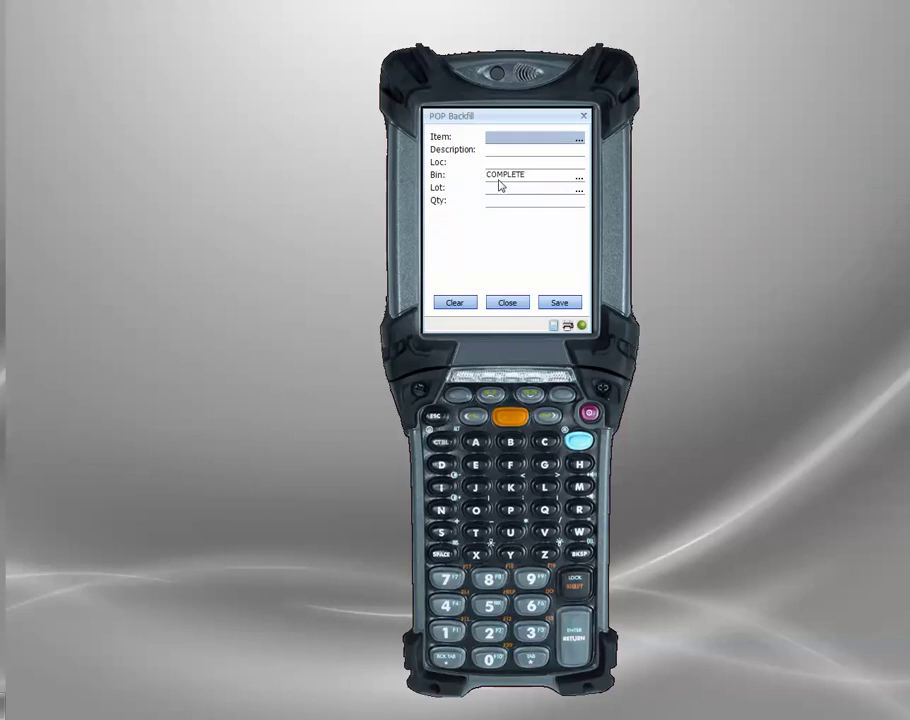
{"action": "left_click", "coordinate": [578, 140]}
{"action": "type", "text": "SIM"}
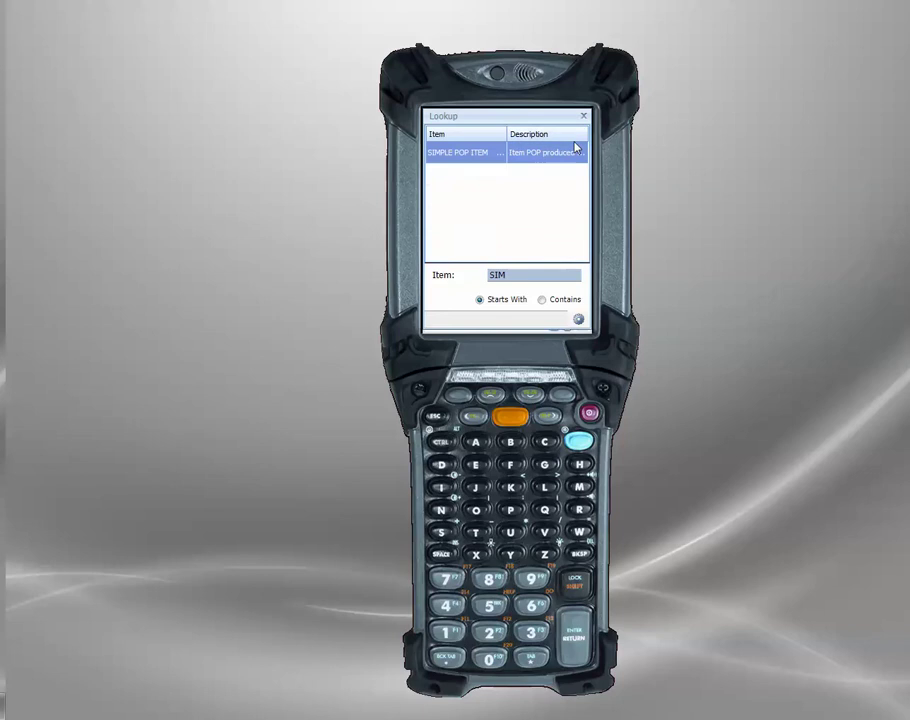
{"action": "double_click", "coordinate": [469, 153]}
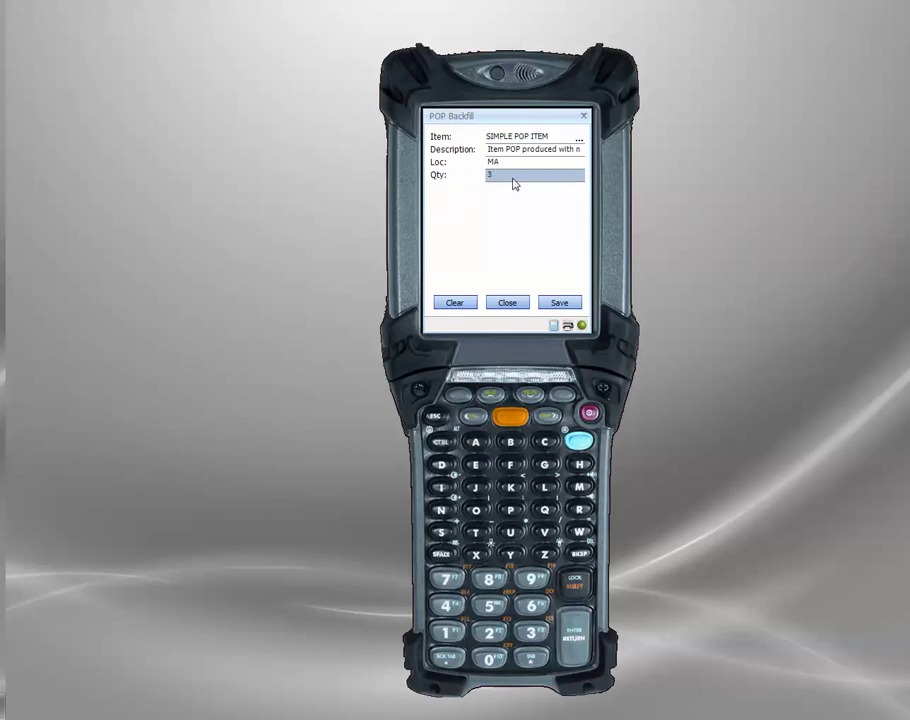
Step: Backfill a quantity of 35 for SIMPLE POP ITEM, cancel the printer selection and close POP Backfill
{"action": "type", "text": "5"}
{"action": "key", "text": "Return"}
{"action": "key", "text": "ctrl+p"}
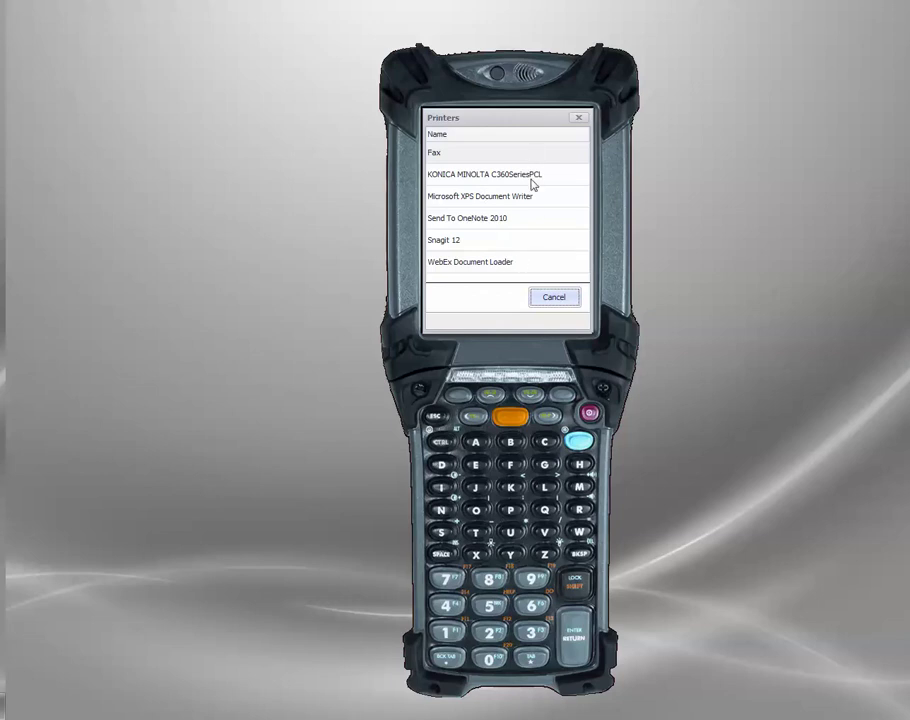
{"action": "left_click", "coordinate": [563, 300]}
{"action": "left_click", "coordinate": [469, 414]}
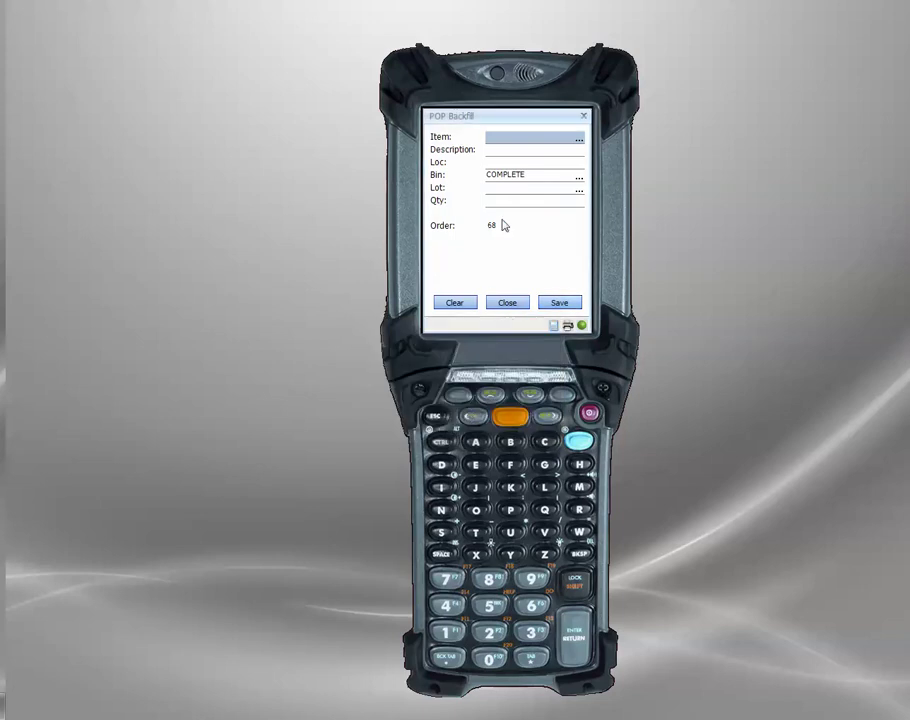
{"action": "left_click", "coordinate": [505, 303]}
{"action": "left_click", "coordinate": [505, 304]}
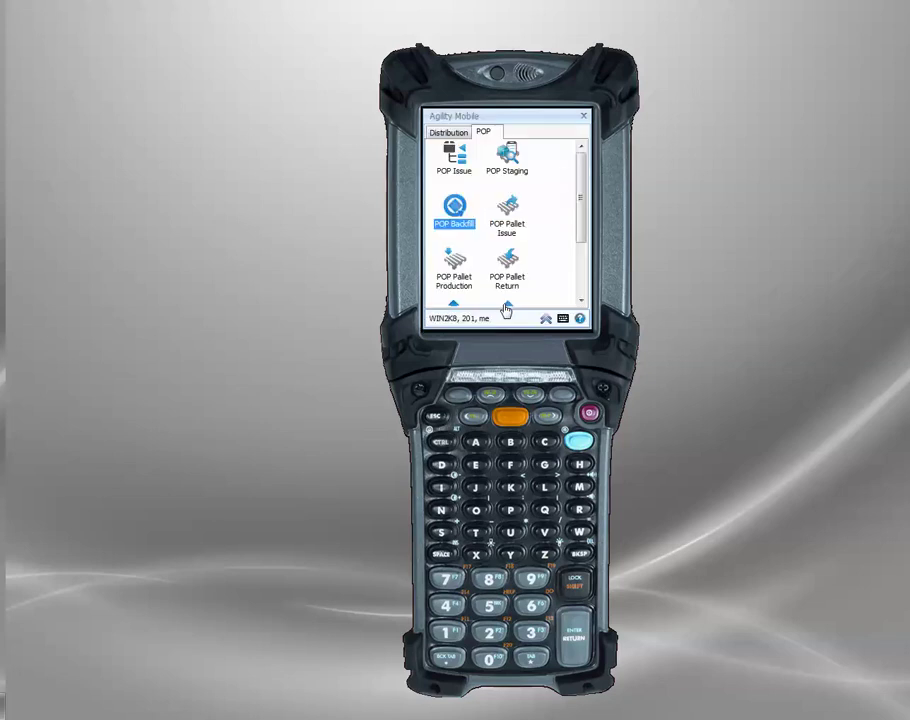
Step: Open MLI View from the Distribution functions and look up the stock quantities of SIMPLE POP ITEM
{"action": "left_click", "coordinate": [445, 133]}
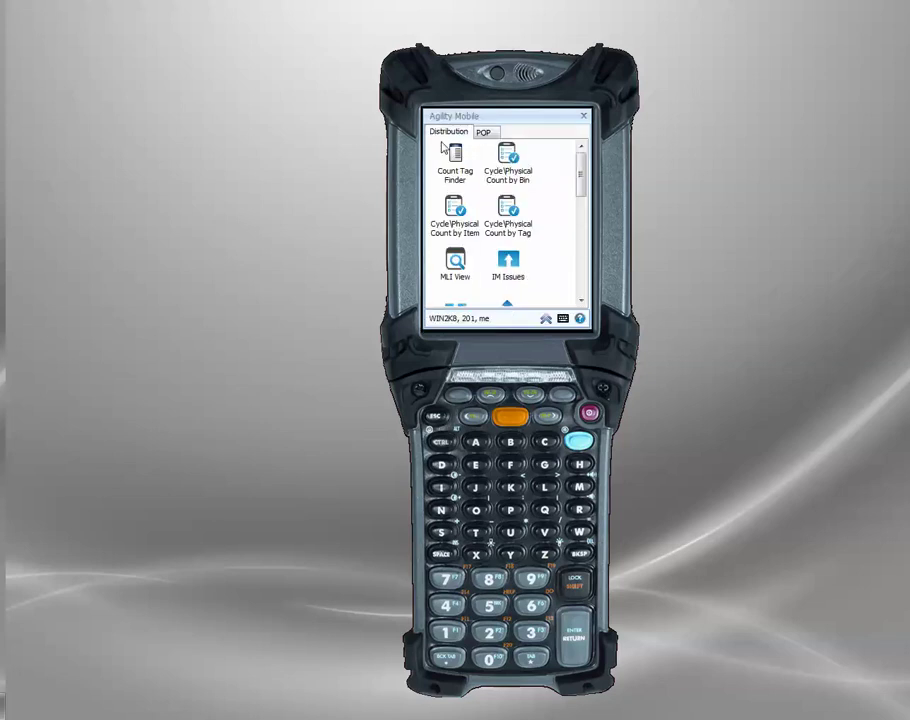
{"action": "left_click", "coordinate": [456, 275]}
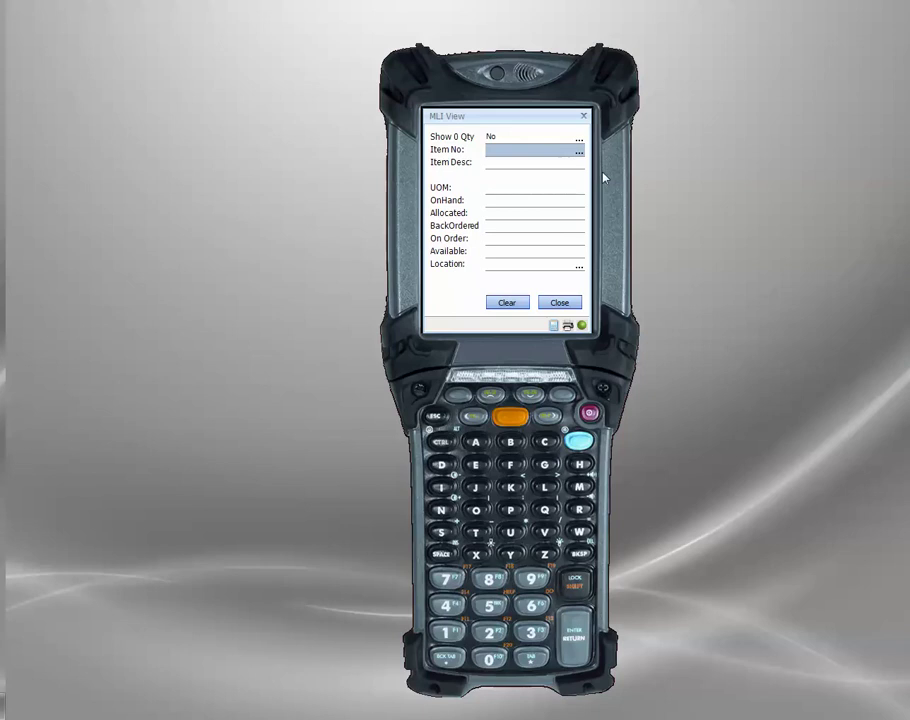
{"action": "left_click", "coordinate": [577, 152]}
{"action": "type", "text": "SIM"}
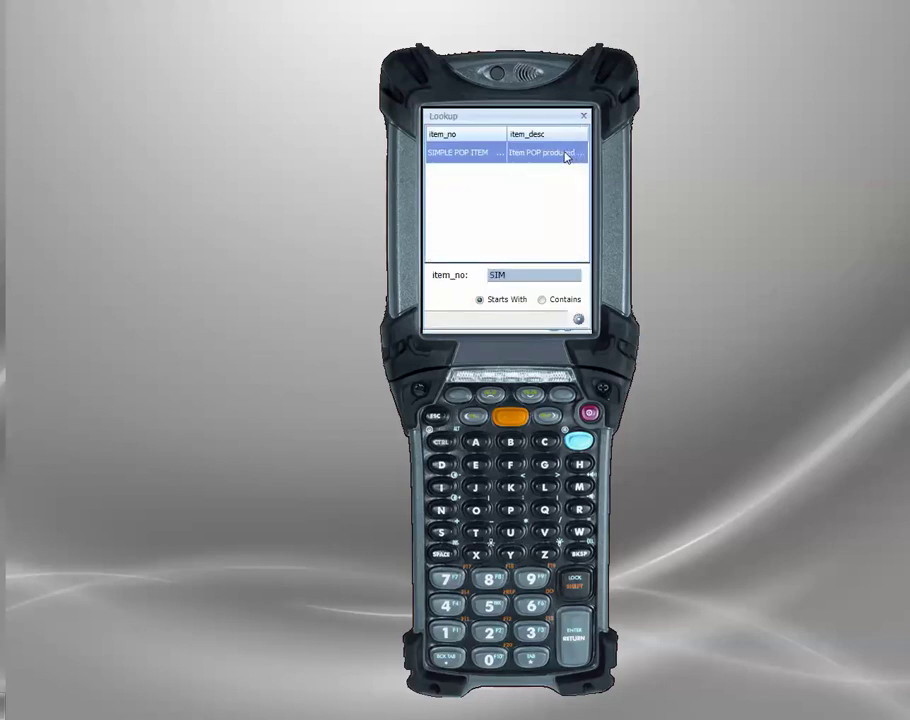
{"action": "double_click", "coordinate": [567, 154]}
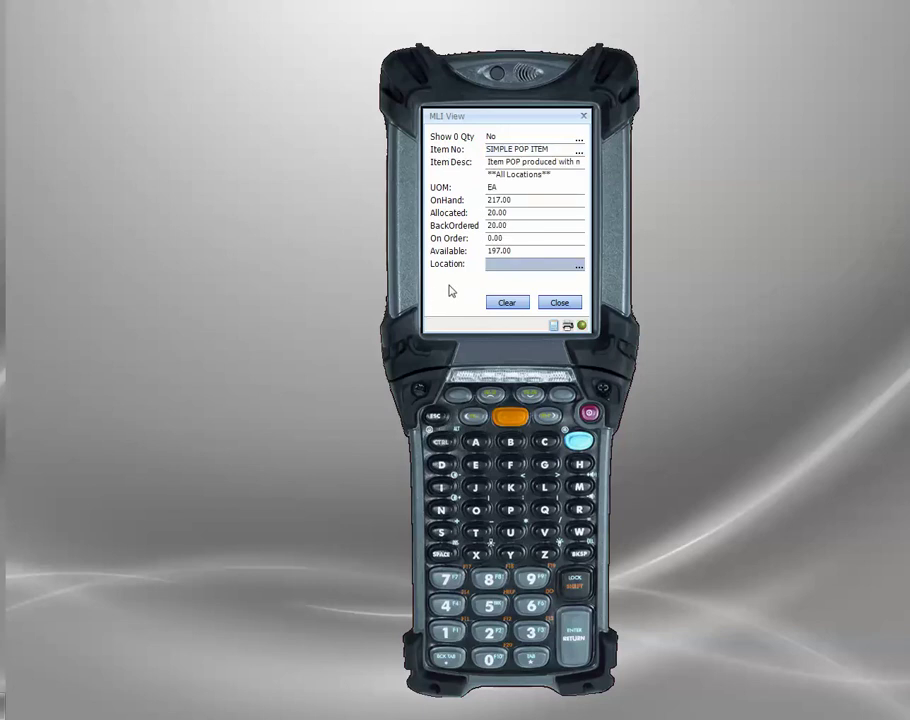
Step: Check the available quantity of SIMPLE POP ITEM by location, and close MLI View
{"action": "left_click", "coordinate": [579, 266]}
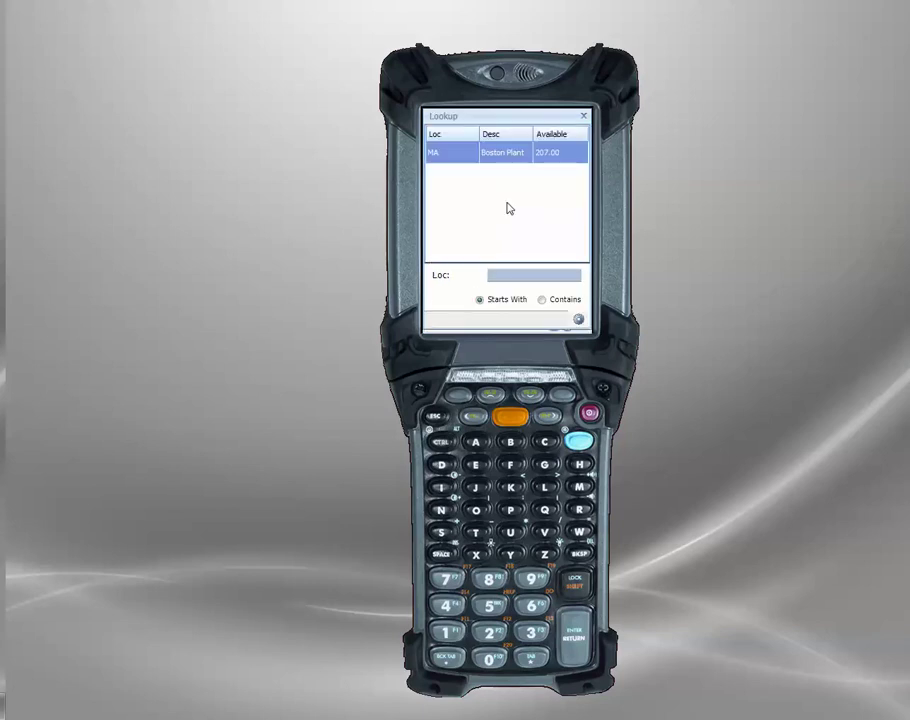
{"action": "left_click", "coordinate": [584, 116]}
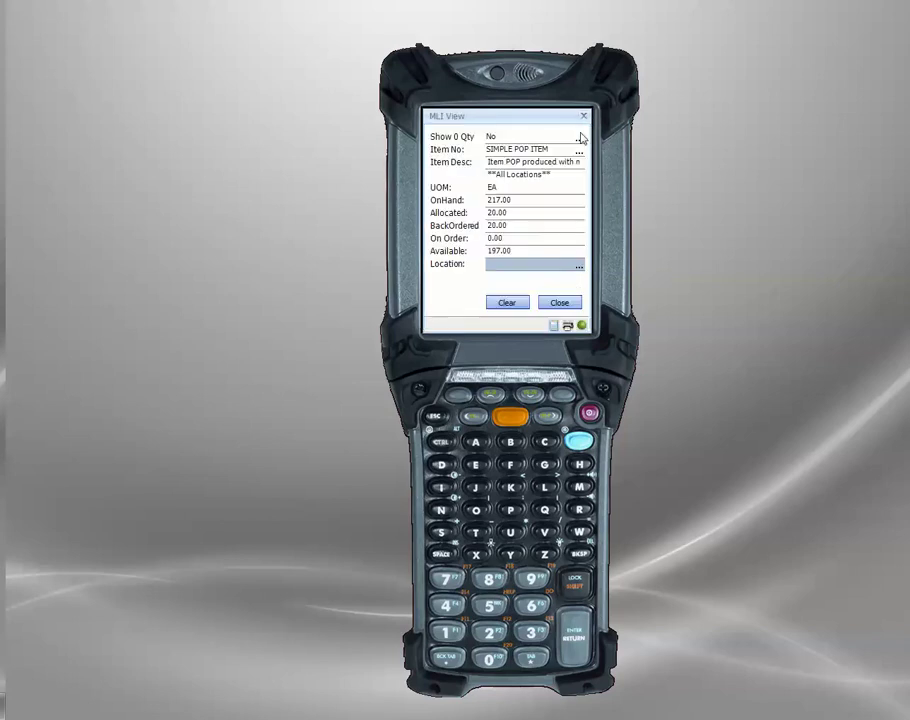
{"action": "left_click", "coordinate": [562, 304]}
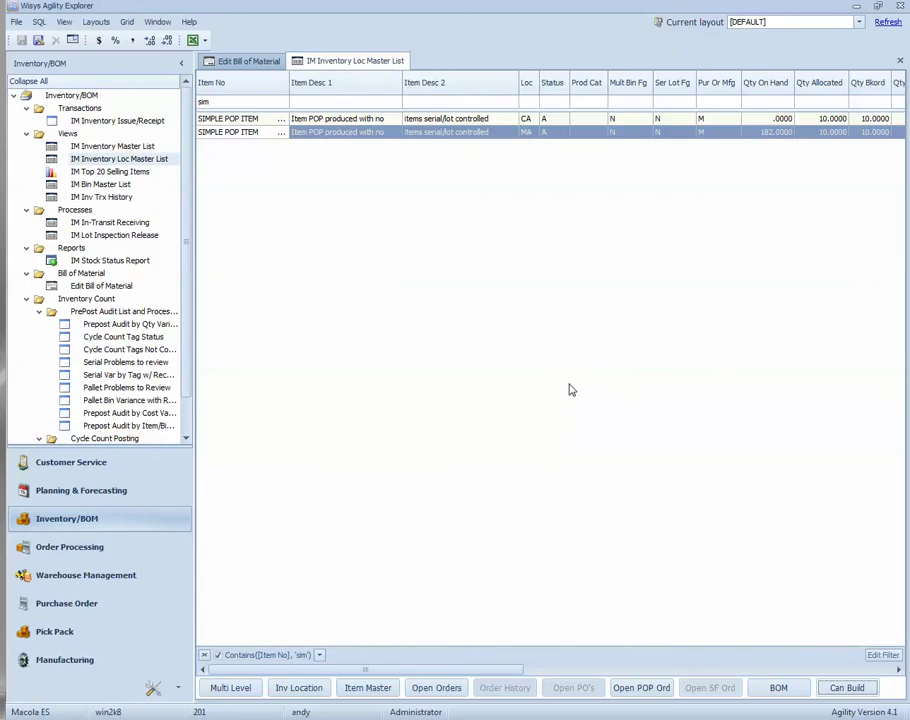
Step: Switch to Wisys Agility Explorer and load the POP Production View under Manufacturing for location MA
{"action": "left_click", "coordinate": [58, 663]}
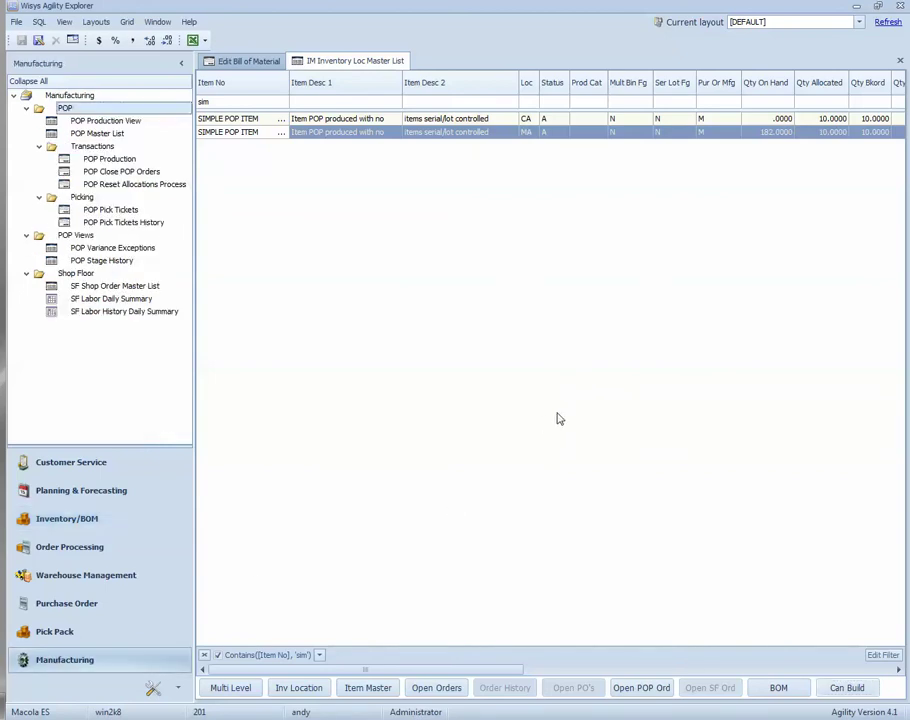
{"action": "left_click", "coordinate": [80, 121]}
{"action": "double_click", "coordinate": [80, 121]}
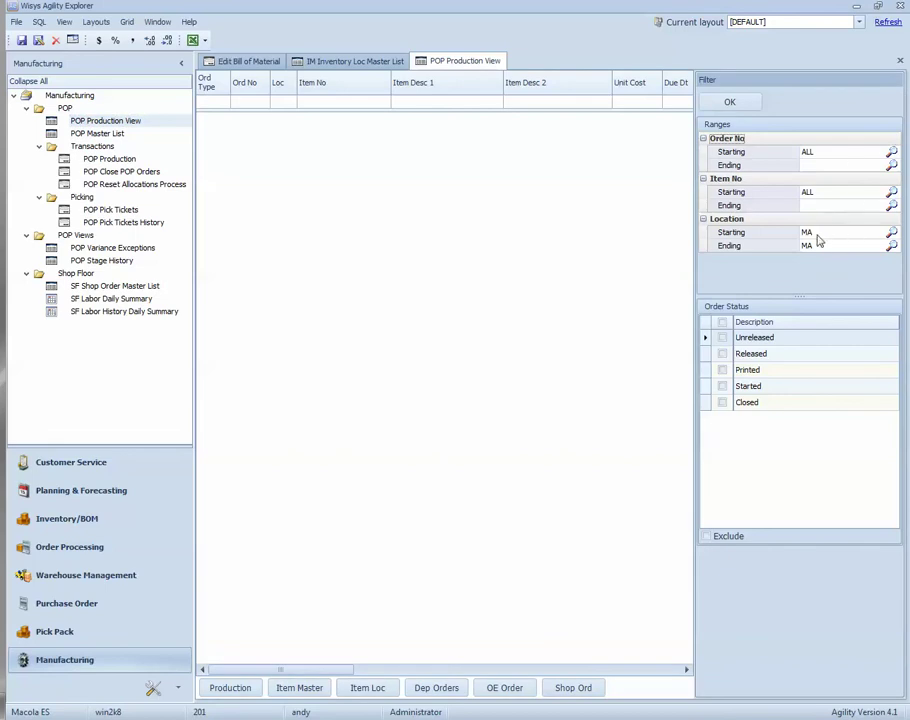
{"action": "left_click", "coordinate": [745, 106]}
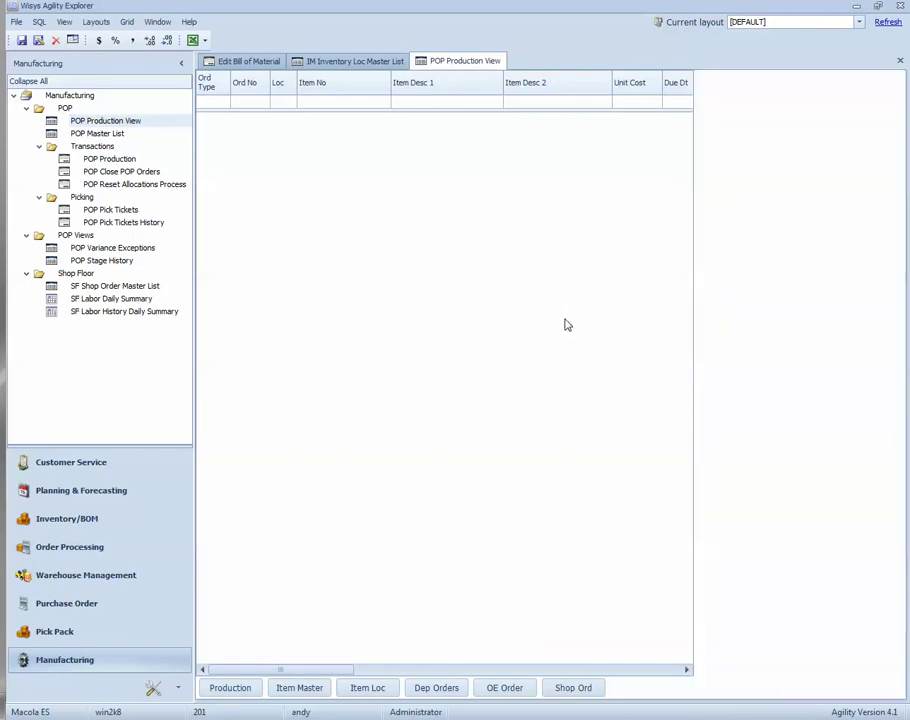
{"action": "scroll", "coordinate": [520, 432], "scroll_direction": "down", "scroll_amount": 7}
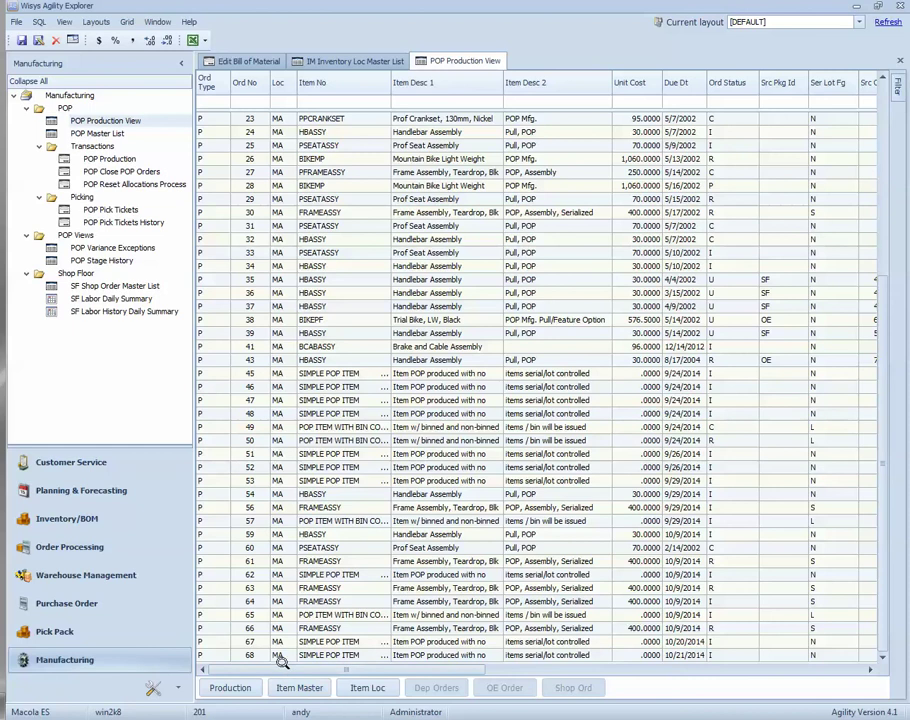
Step: Open the SIMPLE POP ITEM production order due 10/21/2014 and view its header details
{"action": "left_click", "coordinate": [229, 656]}
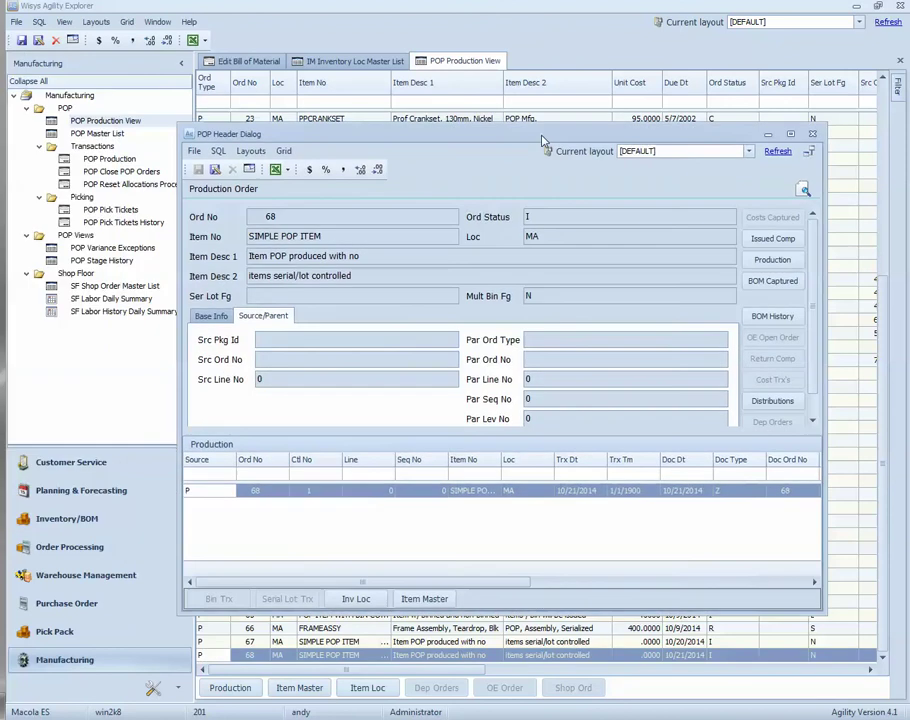
{"action": "left_click_drag", "start_coordinate": [541, 144], "coordinate": [507, 112]}
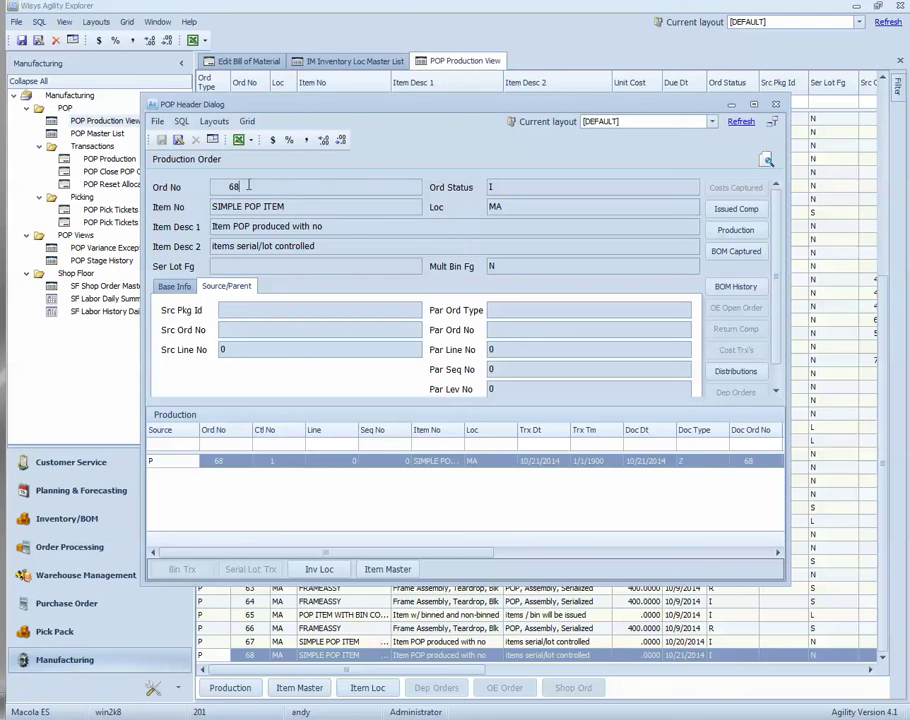
{"action": "left_click", "coordinate": [211, 186]}
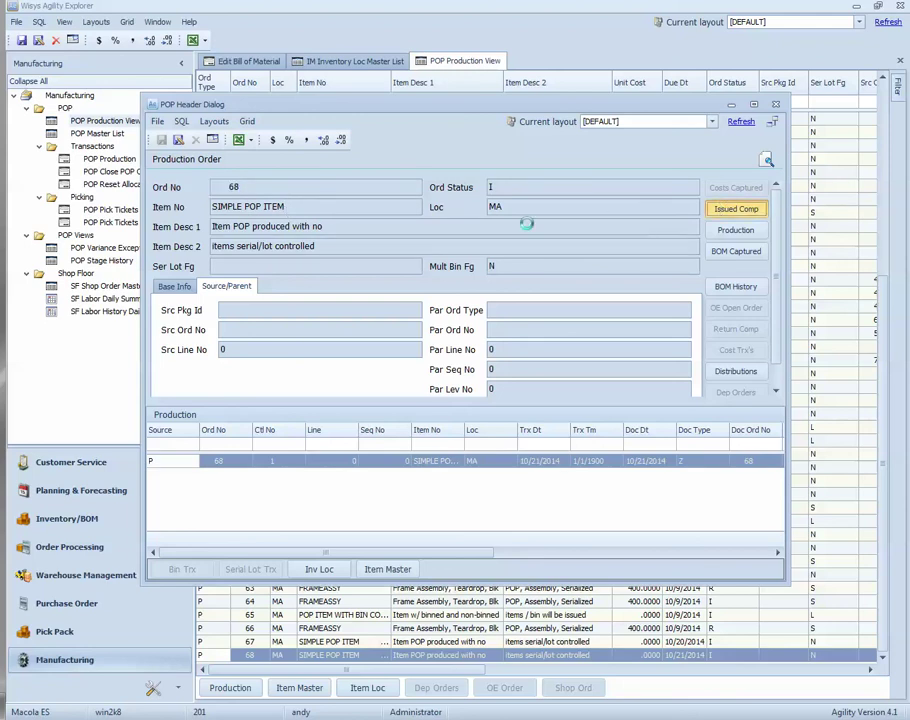
Step: Review the distributions of the order's issued components CHAINXL, LEVER and CLAMP, and view its production transaction
{"action": "left_click", "coordinate": [736, 209]}
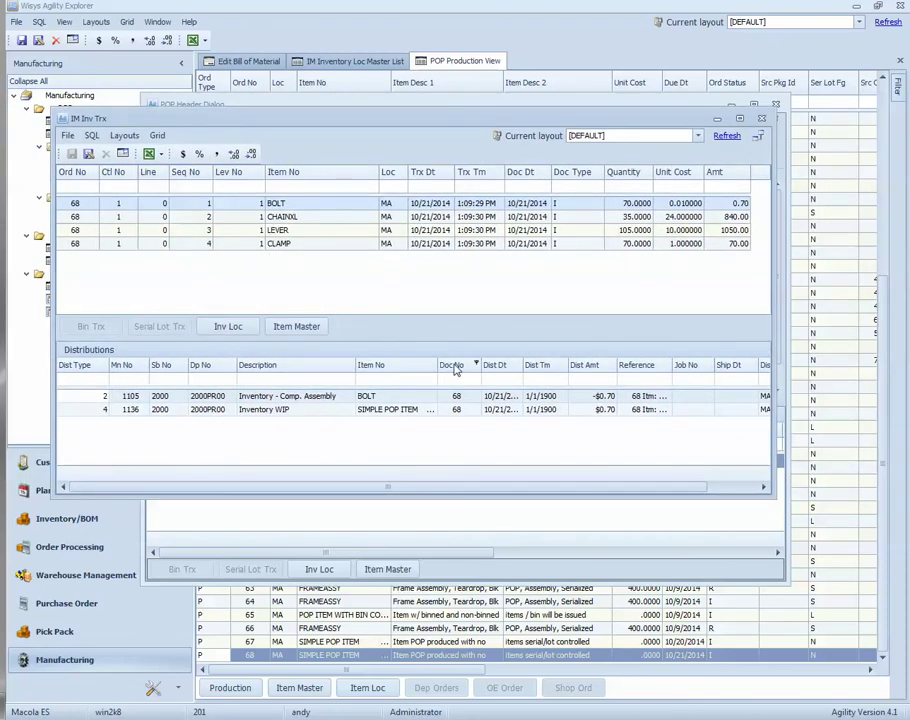
{"action": "left_click", "coordinate": [305, 222]}
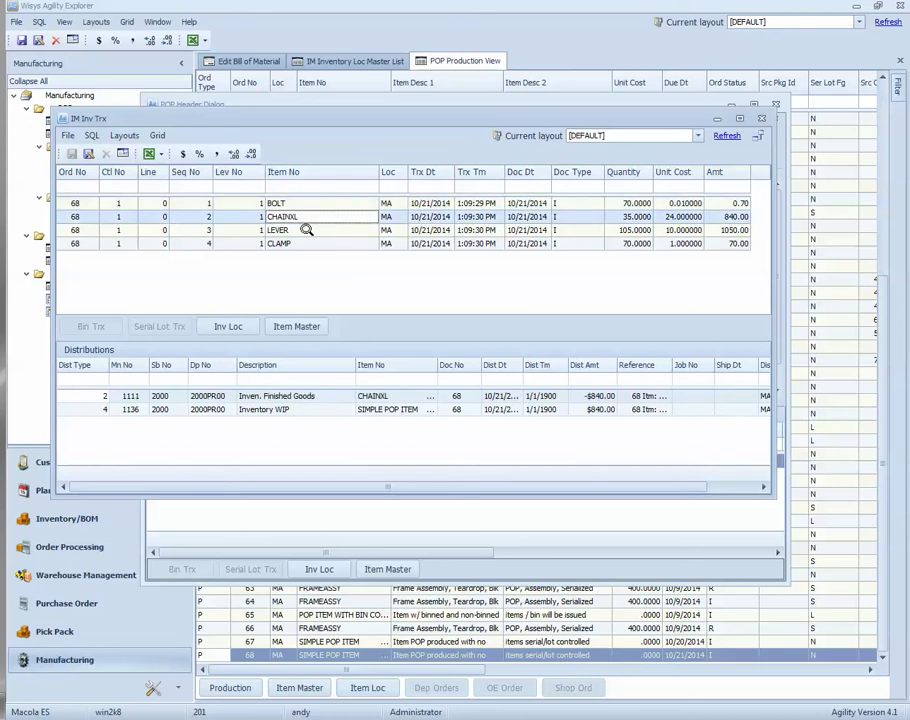
{"action": "left_click", "coordinate": [306, 232]}
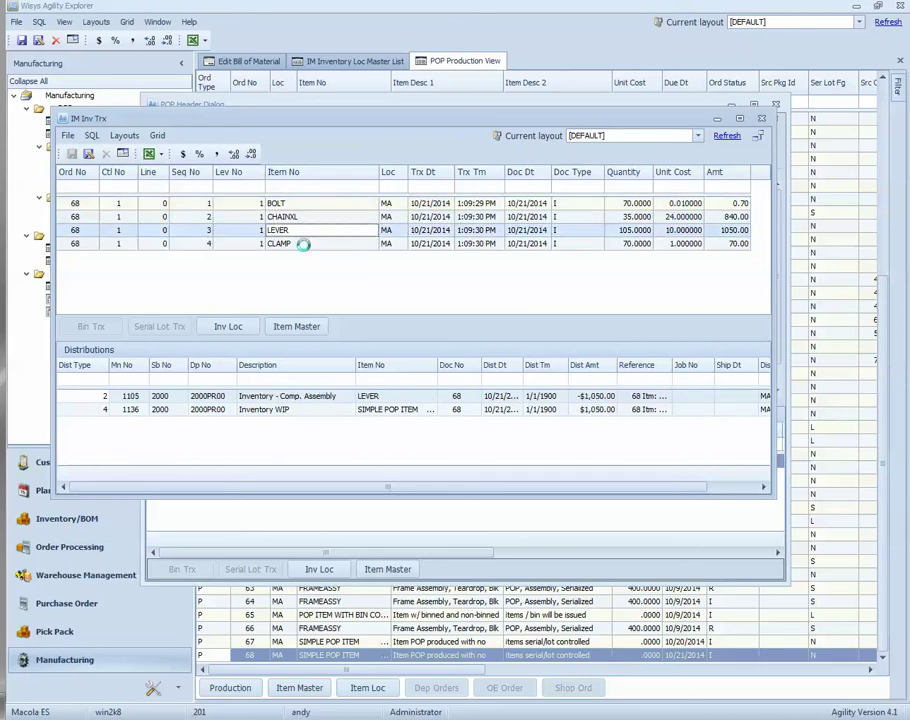
{"action": "left_click", "coordinate": [305, 244]}
{"action": "left_click", "coordinate": [762, 121]}
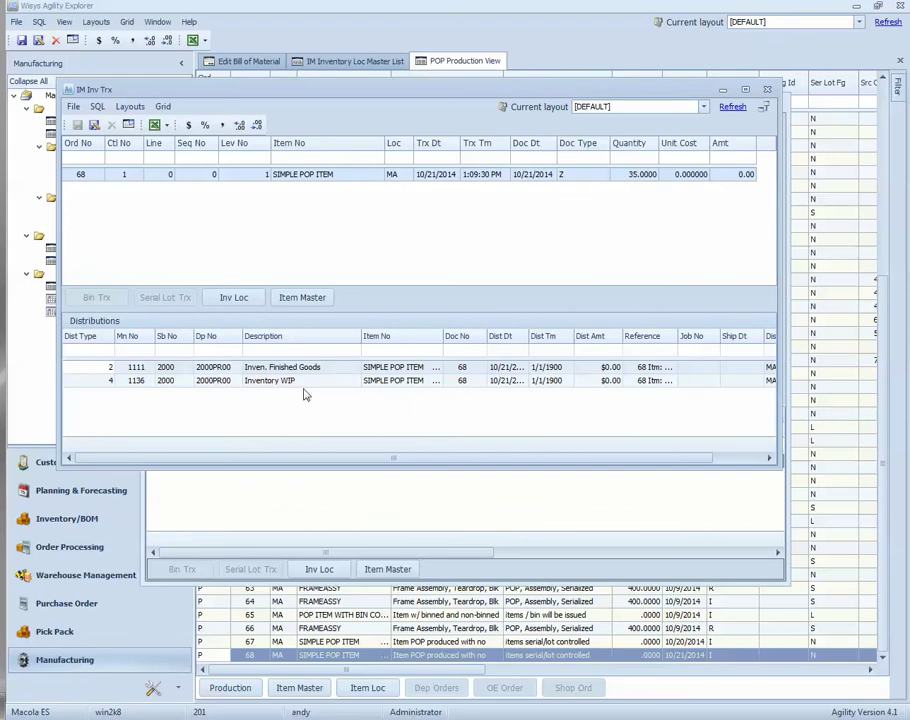
{"action": "left_click", "coordinate": [767, 89]}
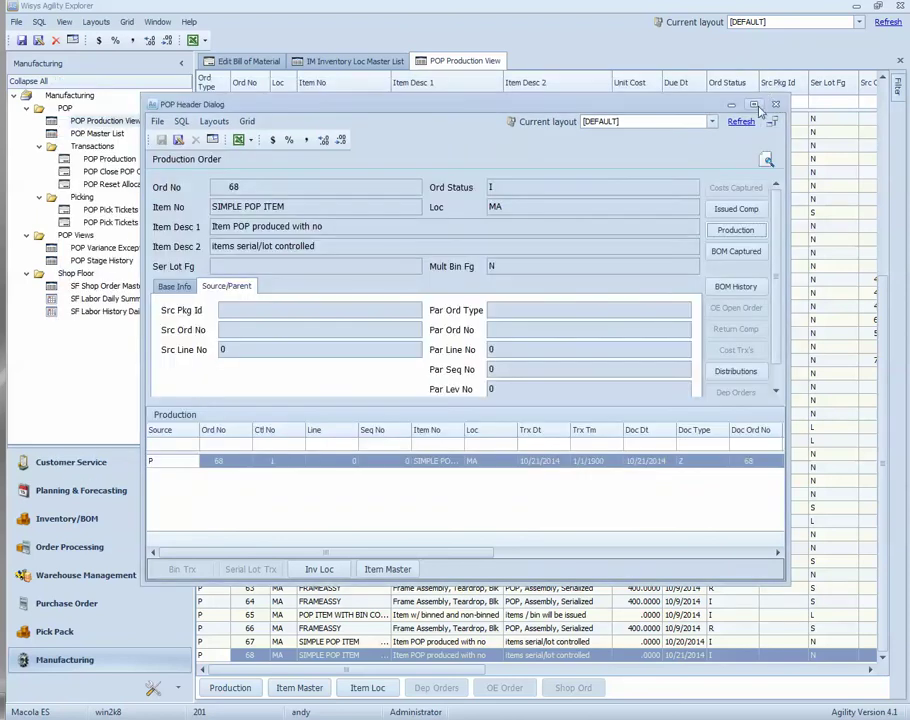
Step: Review the GL distributions of the production order, and close the distributions and the order
{"action": "left_click", "coordinate": [735, 372]}
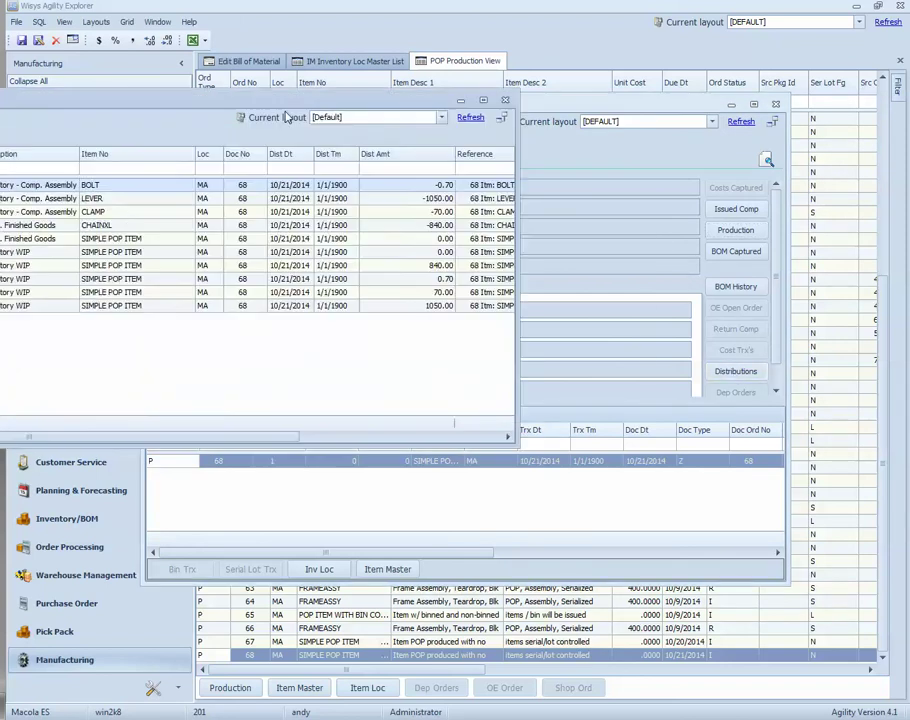
{"action": "left_click_drag", "start_coordinate": [466, 128], "coordinate": [514, 114]}
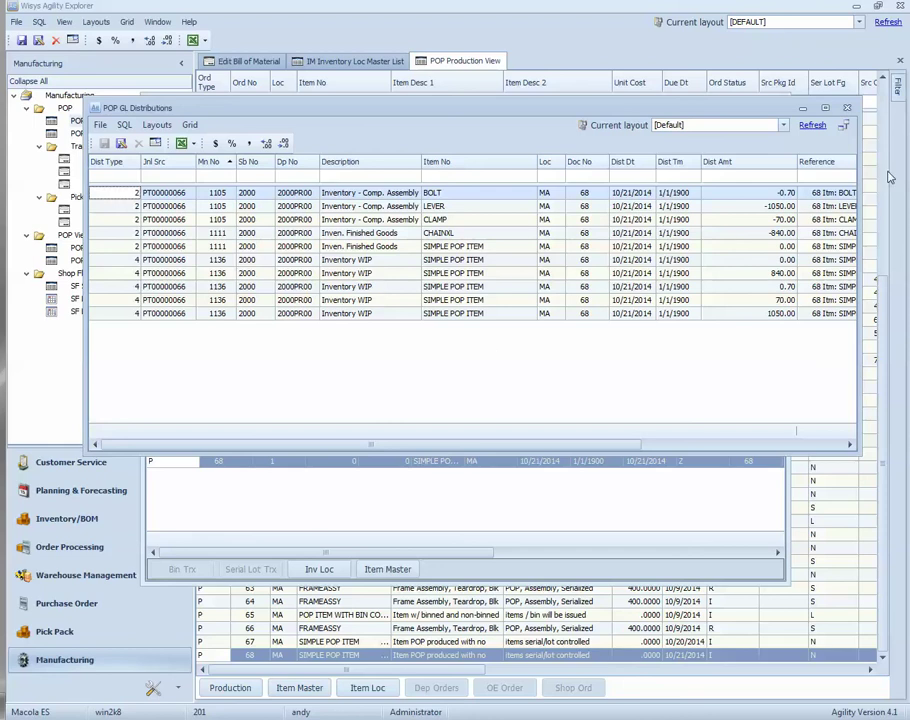
{"action": "left_click", "coordinate": [850, 108]}
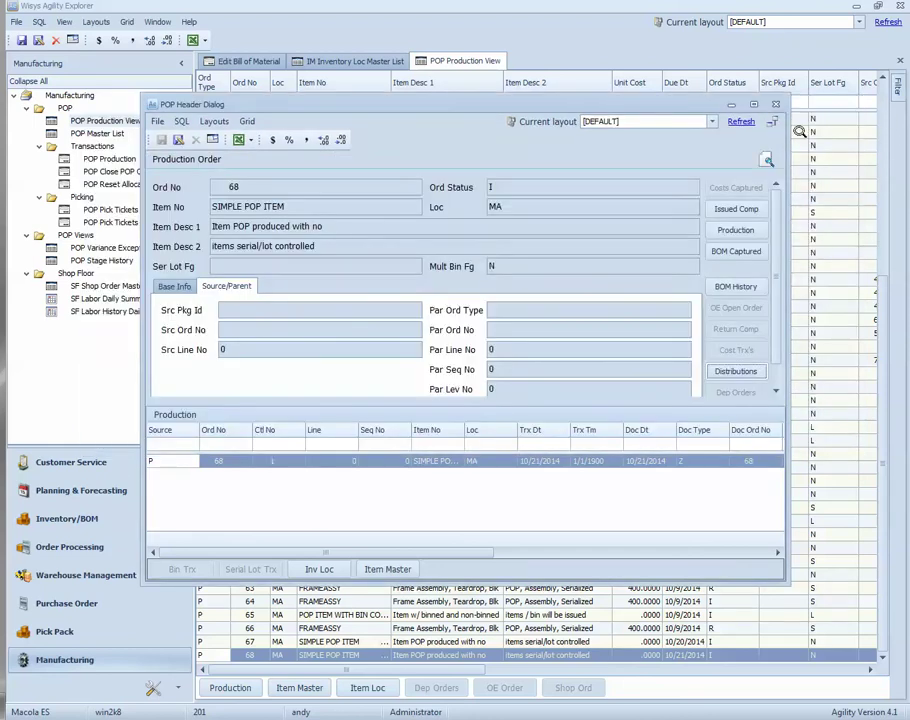
{"action": "left_click", "coordinate": [774, 102]}
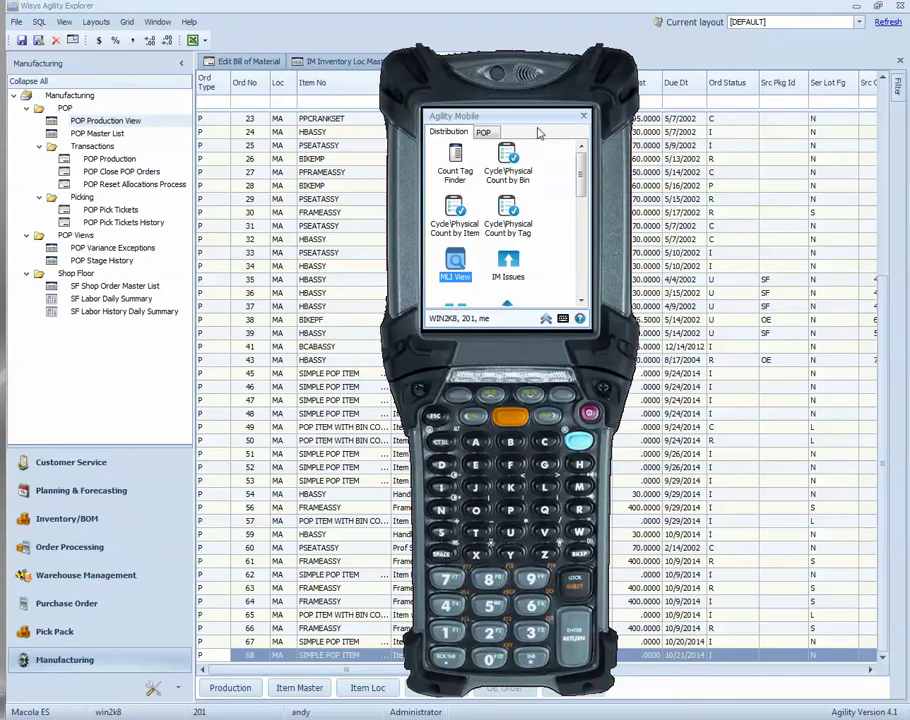
Step: Switch to Agility Mobile and show the POP functions
{"action": "left_click", "coordinate": [487, 133]}
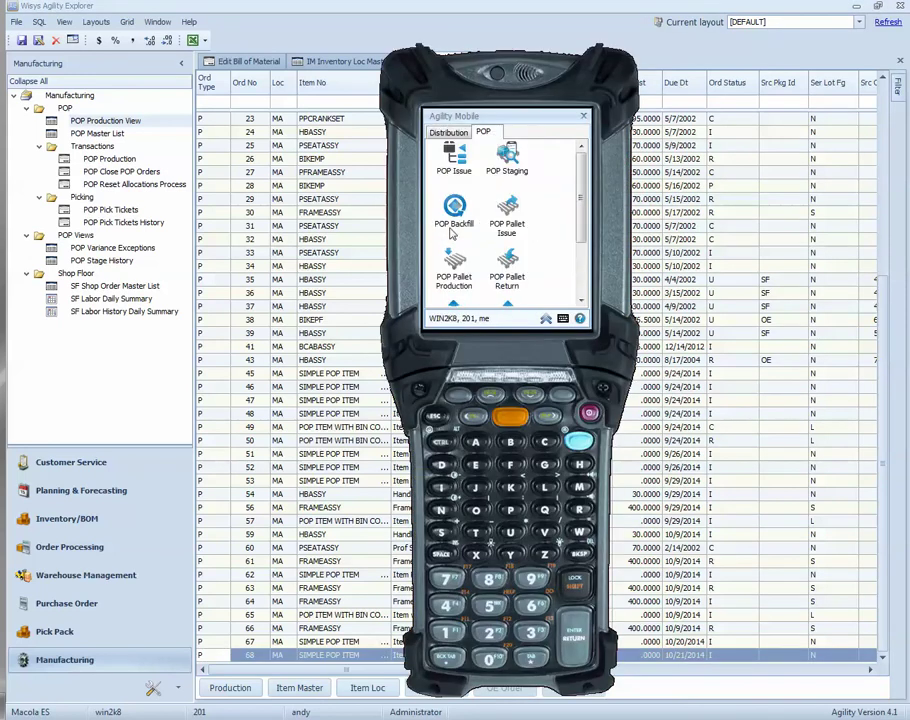